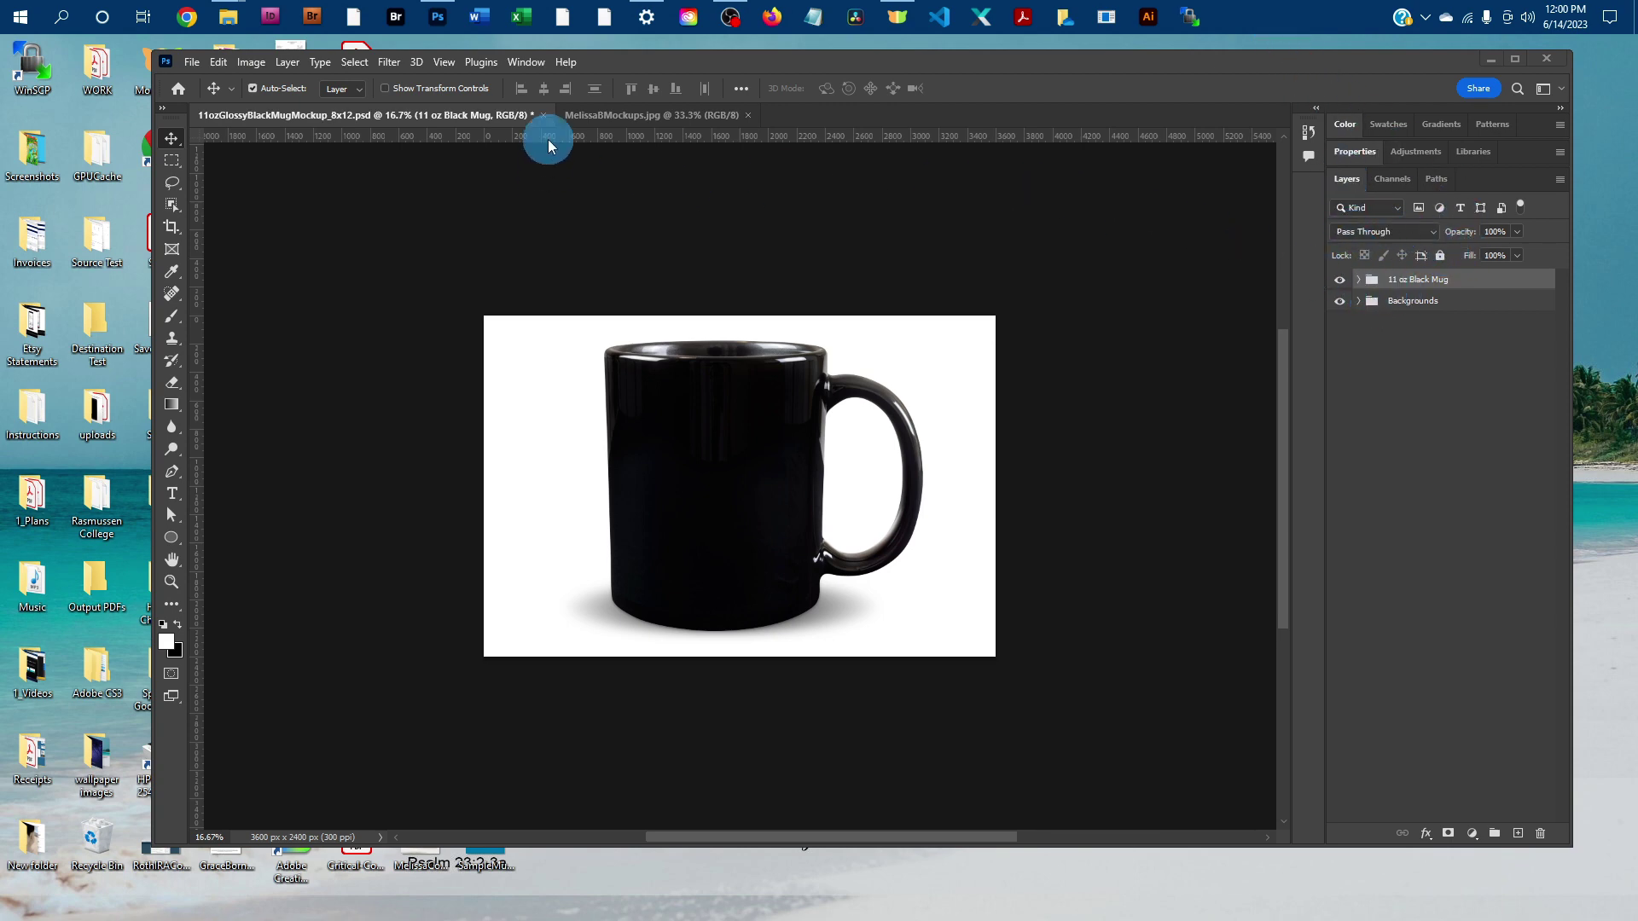
Expand both 11 oz Black Mug groups and open the Design - Mug smart object.
{"action": "left_click", "coordinate": [525, 63]}
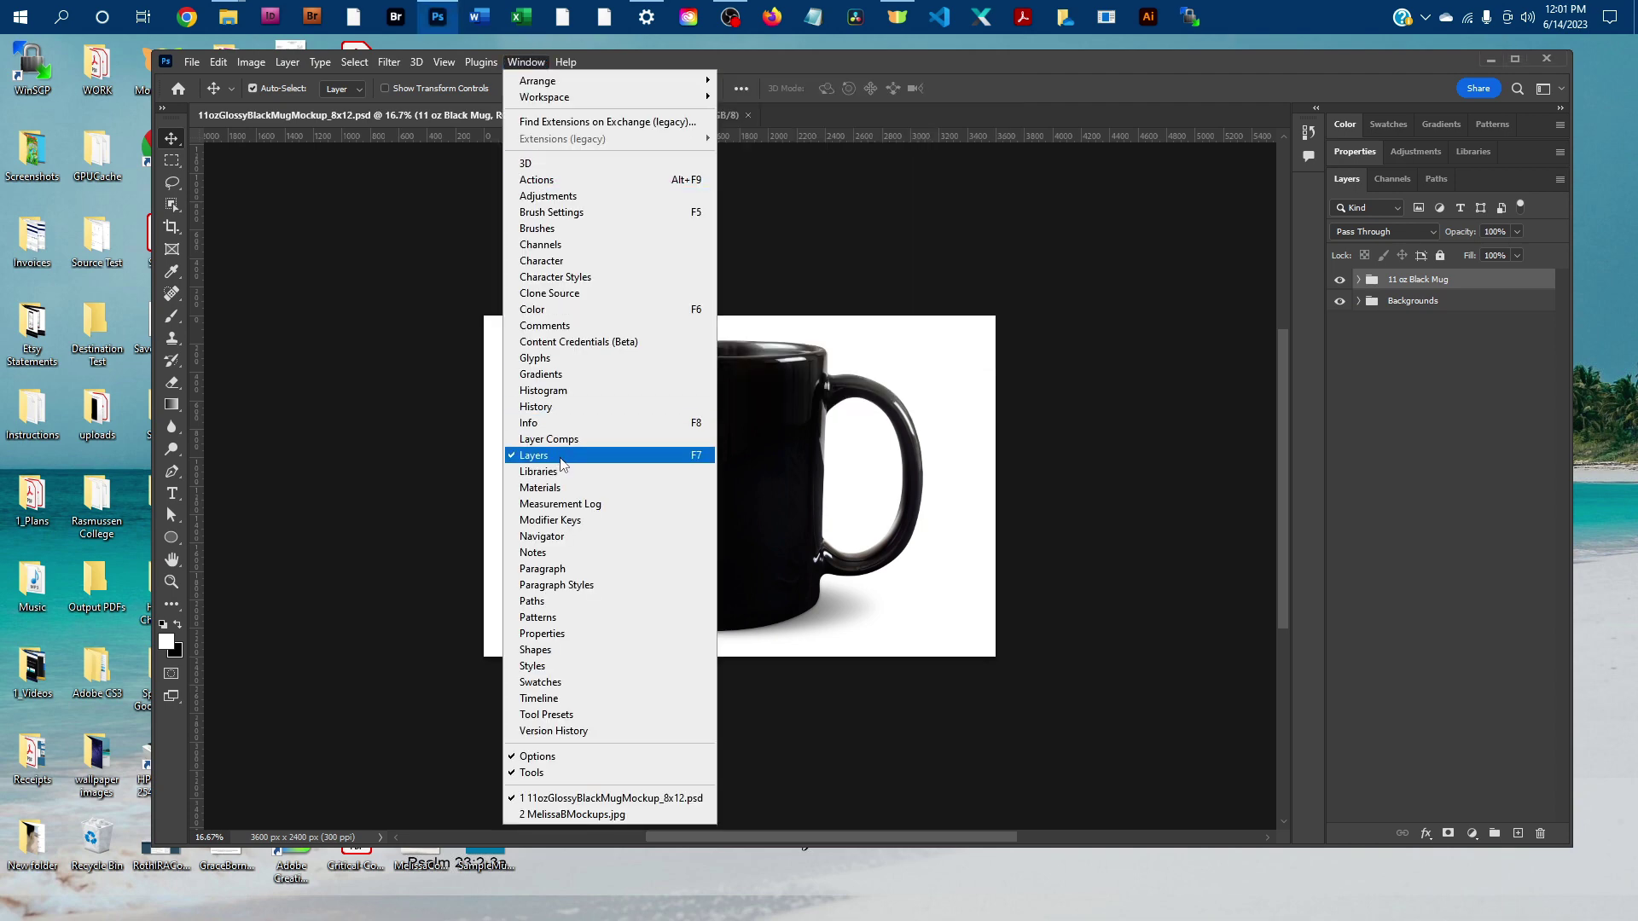
{"action": "left_click", "coordinate": [1493, 416]}
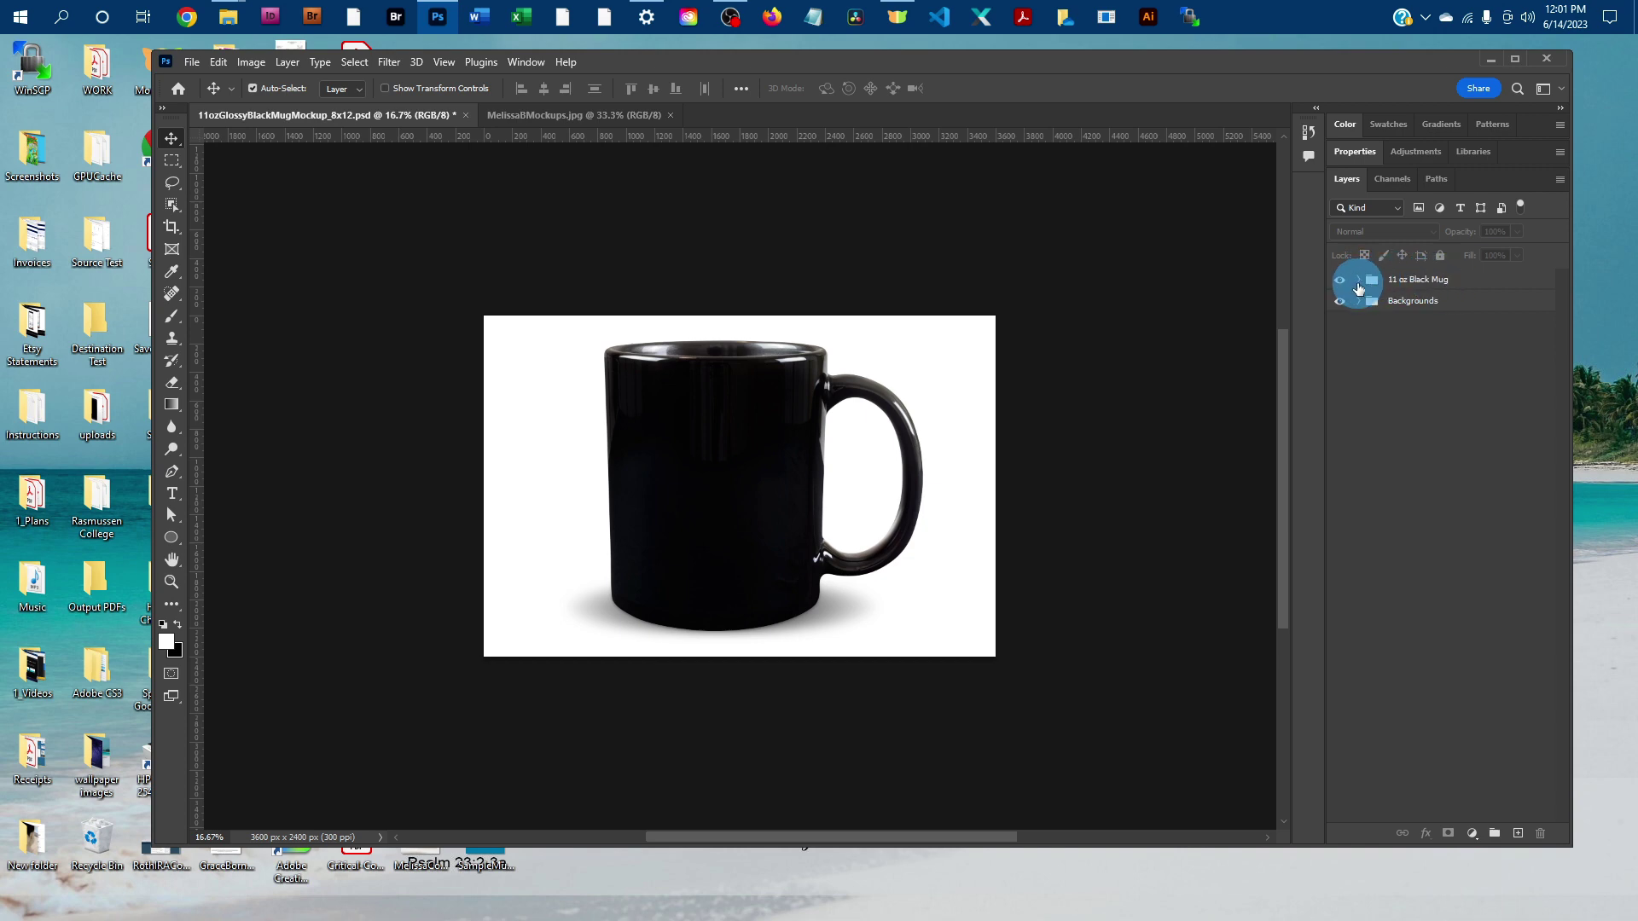
{"action": "left_click", "coordinate": [1358, 284]}
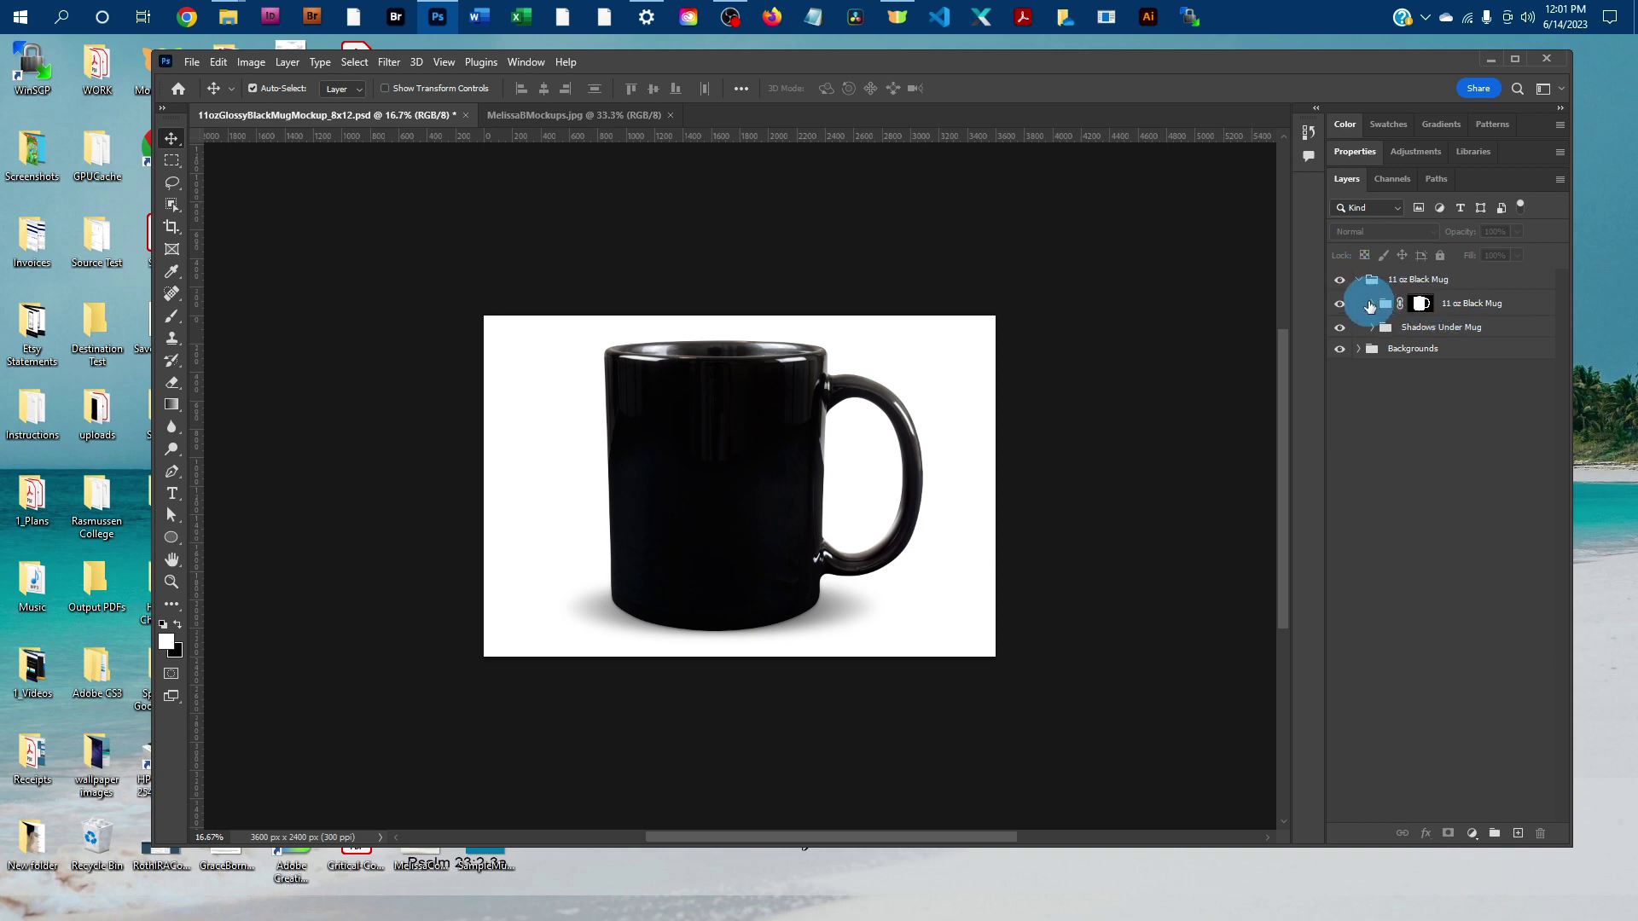
{"action": "left_click", "coordinate": [1371, 304]}
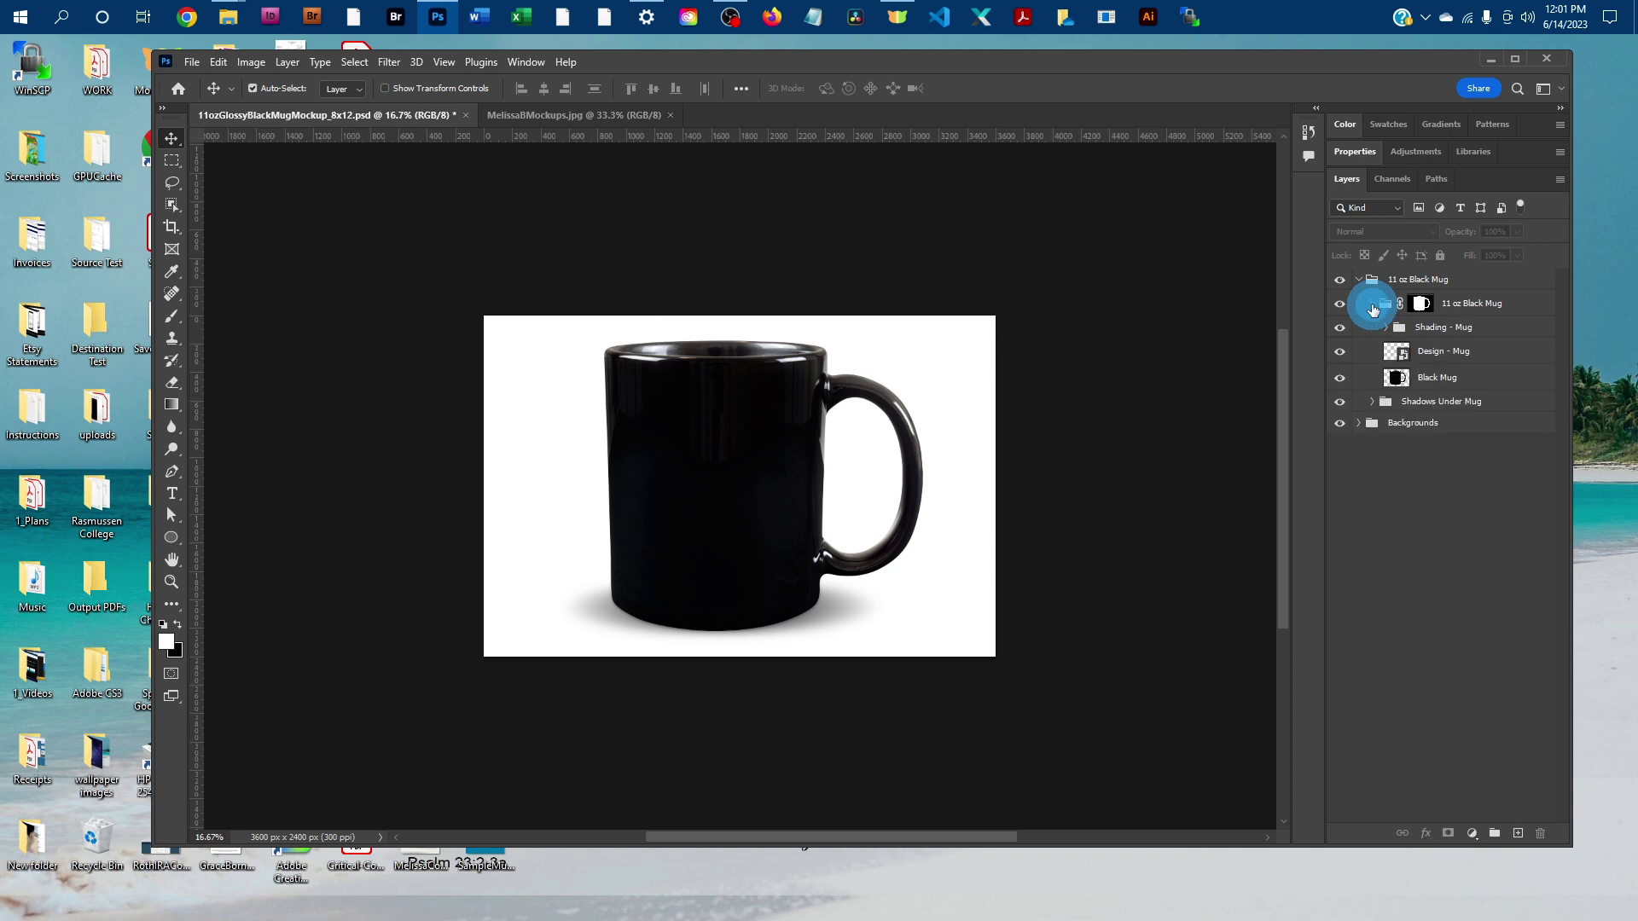
{"action": "left_click", "coordinate": [1393, 351]}
{"action": "double_click", "coordinate": [1392, 349]}
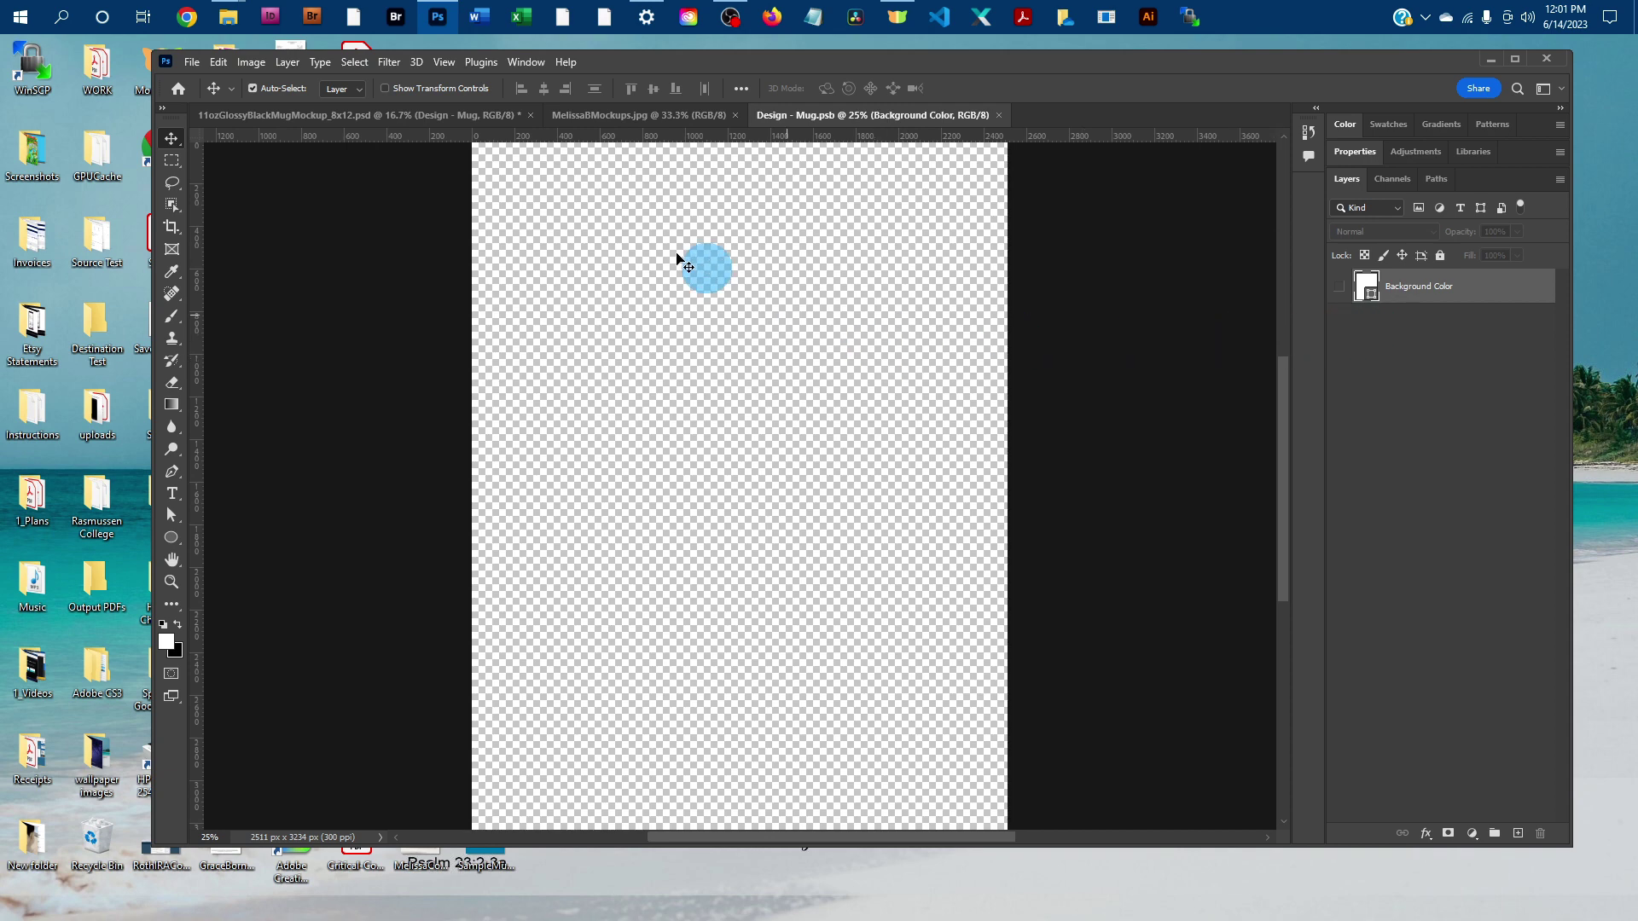
Open FlowerMugDesign from the 1_Art folder.
{"action": "left_click", "coordinate": [192, 64]}
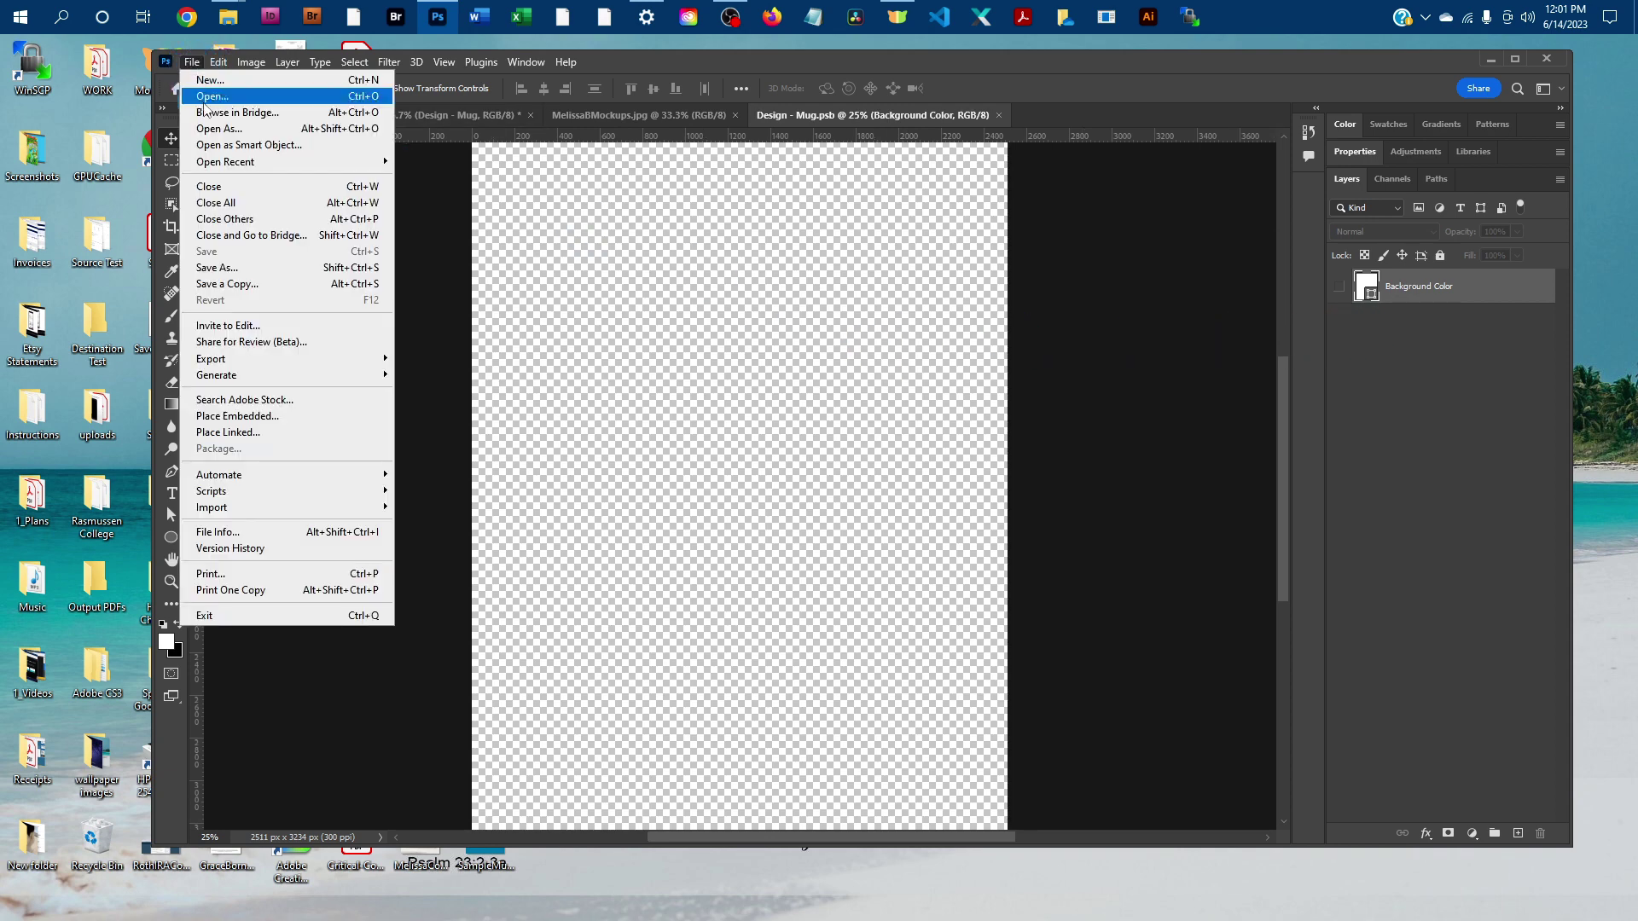
{"action": "left_click", "coordinate": [208, 102]}
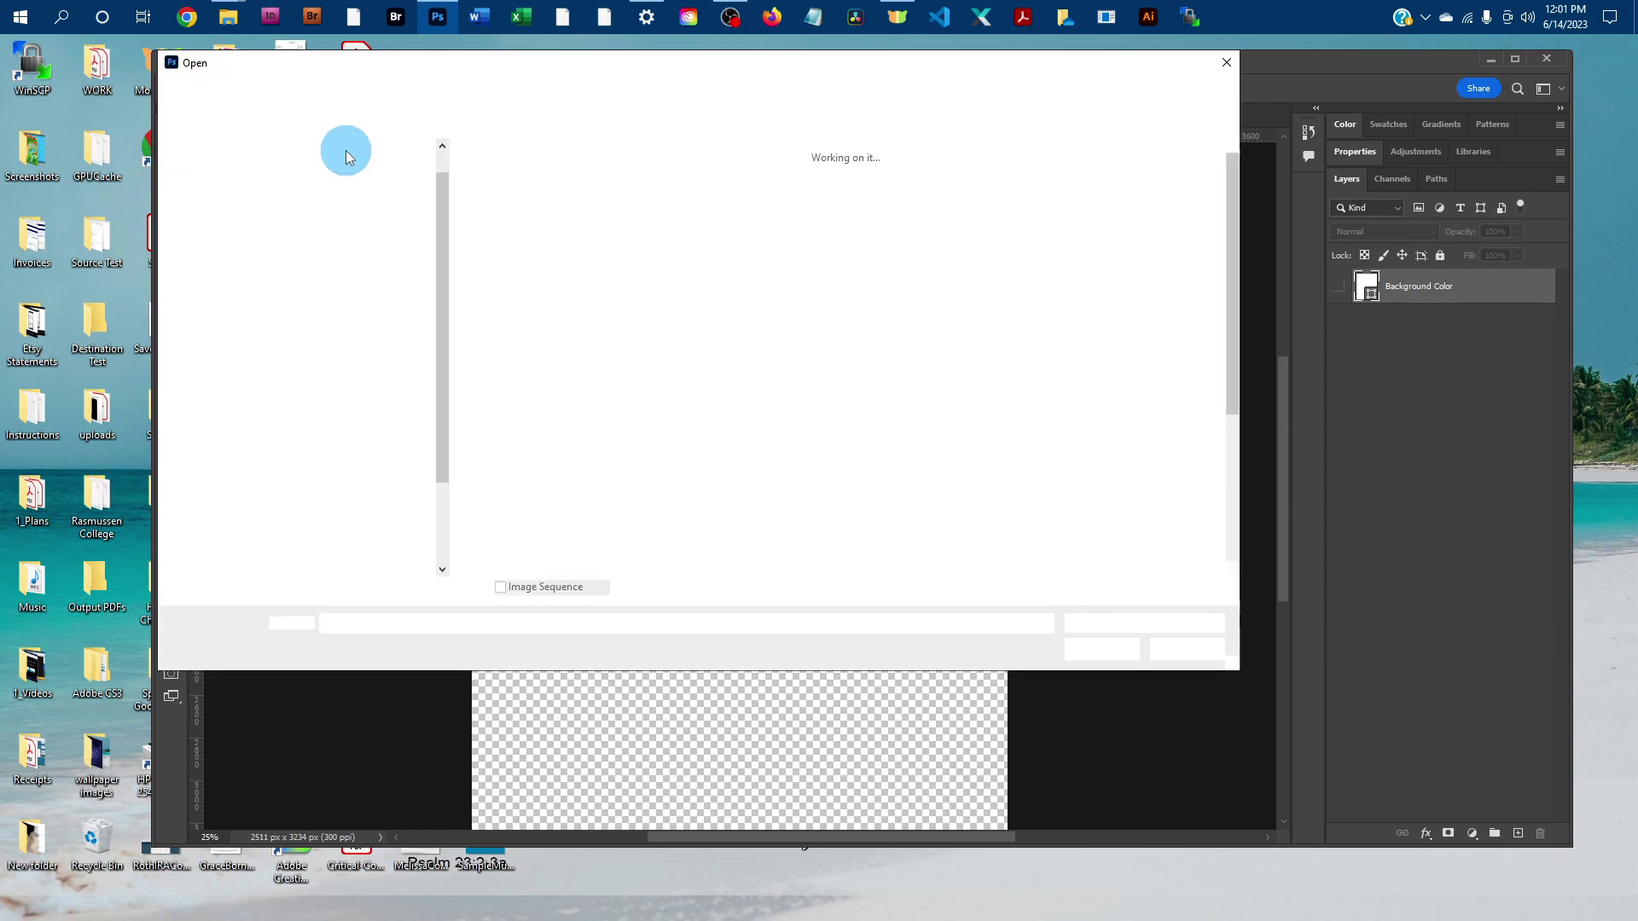
{"action": "scroll", "coordinate": [310, 350], "scroll_direction": "up", "scroll_amount": 6}
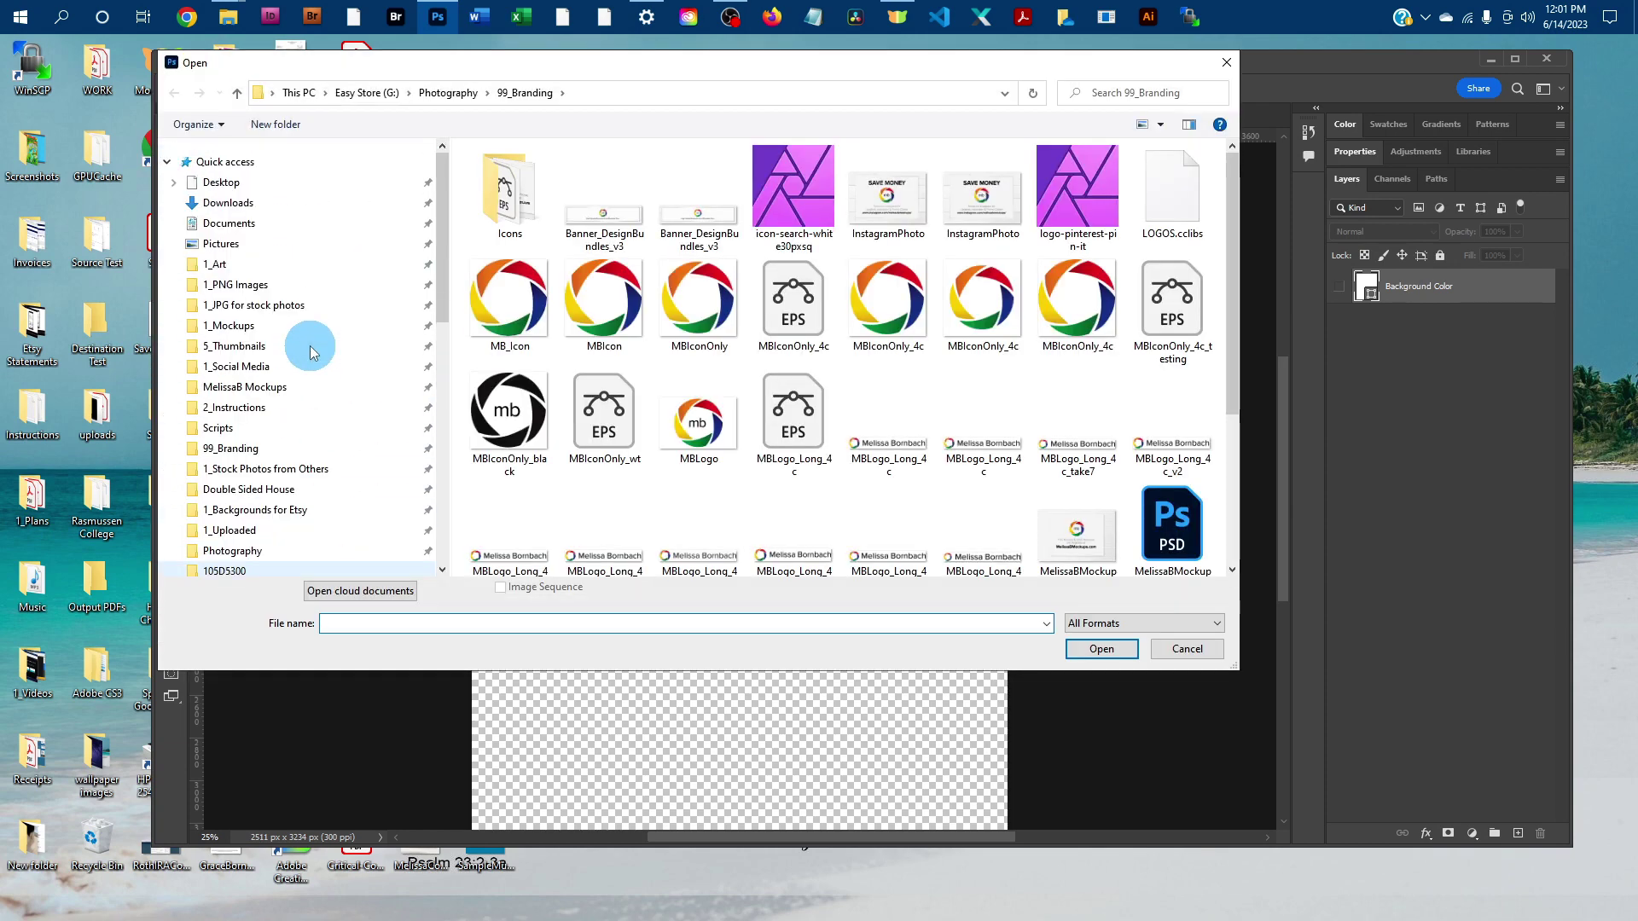
{"action": "left_click", "coordinate": [252, 266]}
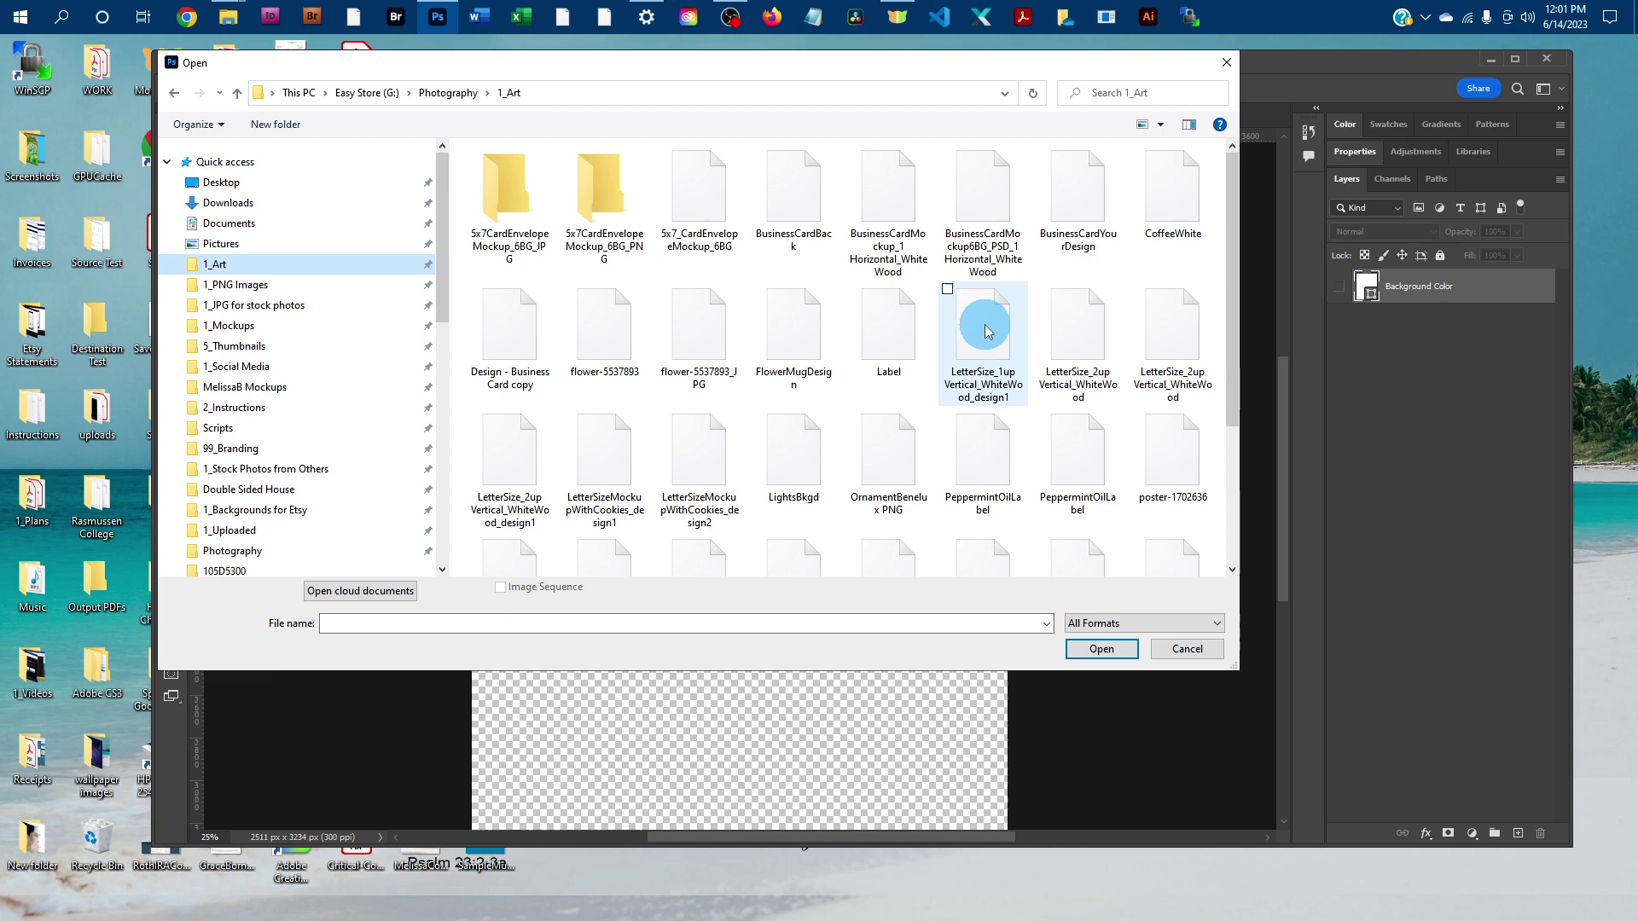
{"action": "left_click", "coordinate": [789, 334]}
{"action": "left_click", "coordinate": [1100, 649]}
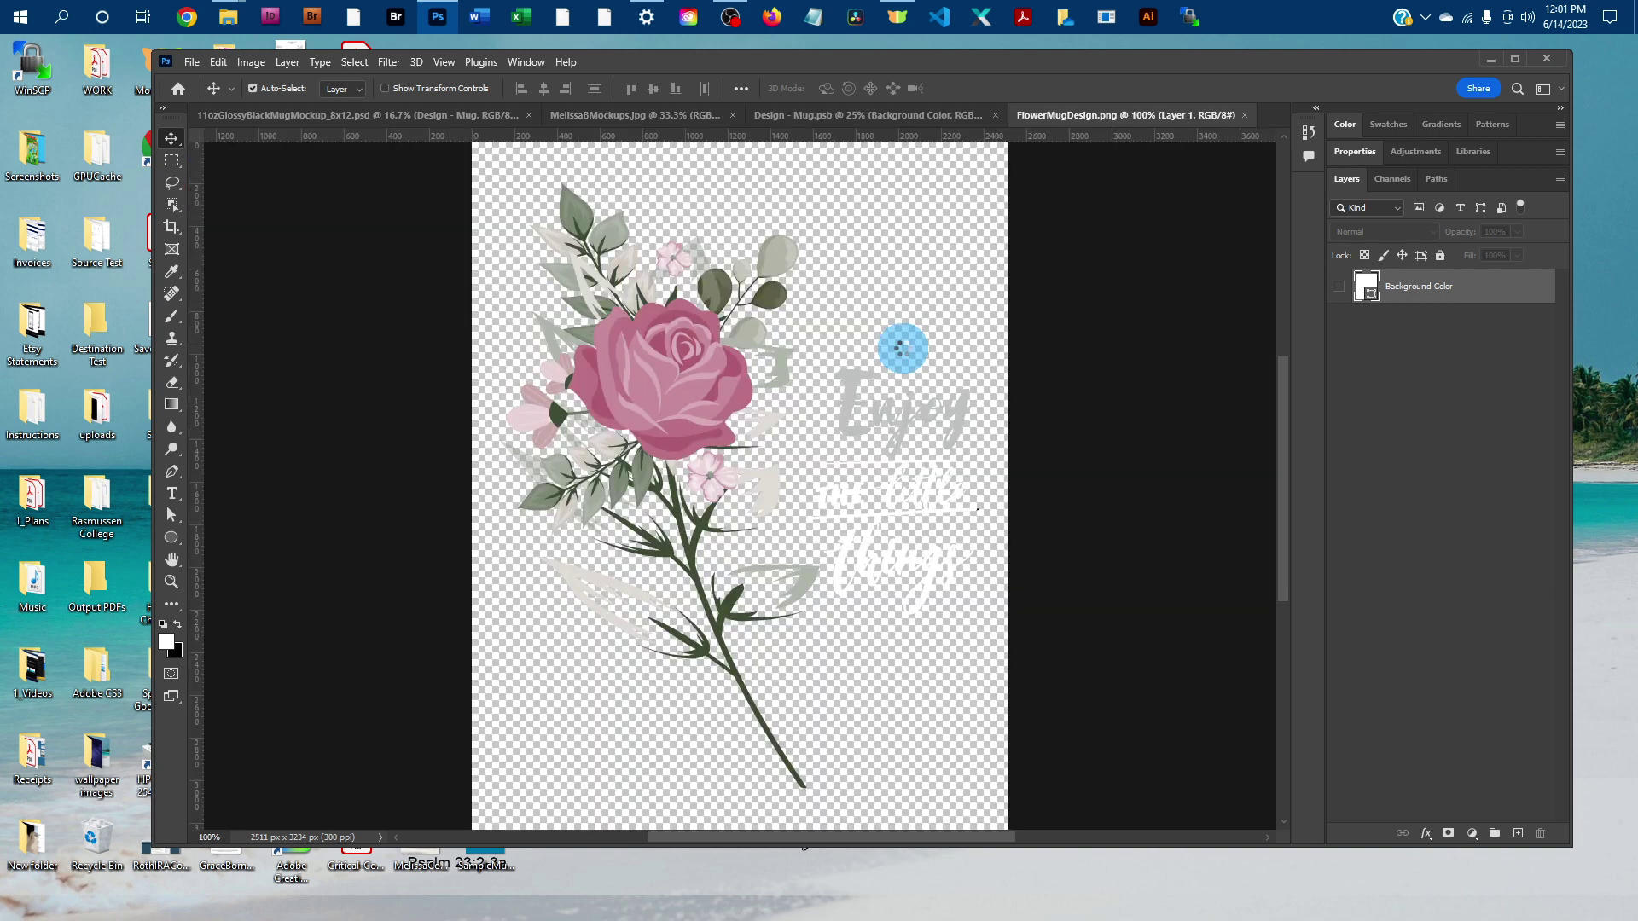
Select the entire FlowerMugDesign canvas and copy it.
{"action": "left_click", "coordinate": [354, 62]}
{"action": "left_click", "coordinate": [362, 82]}
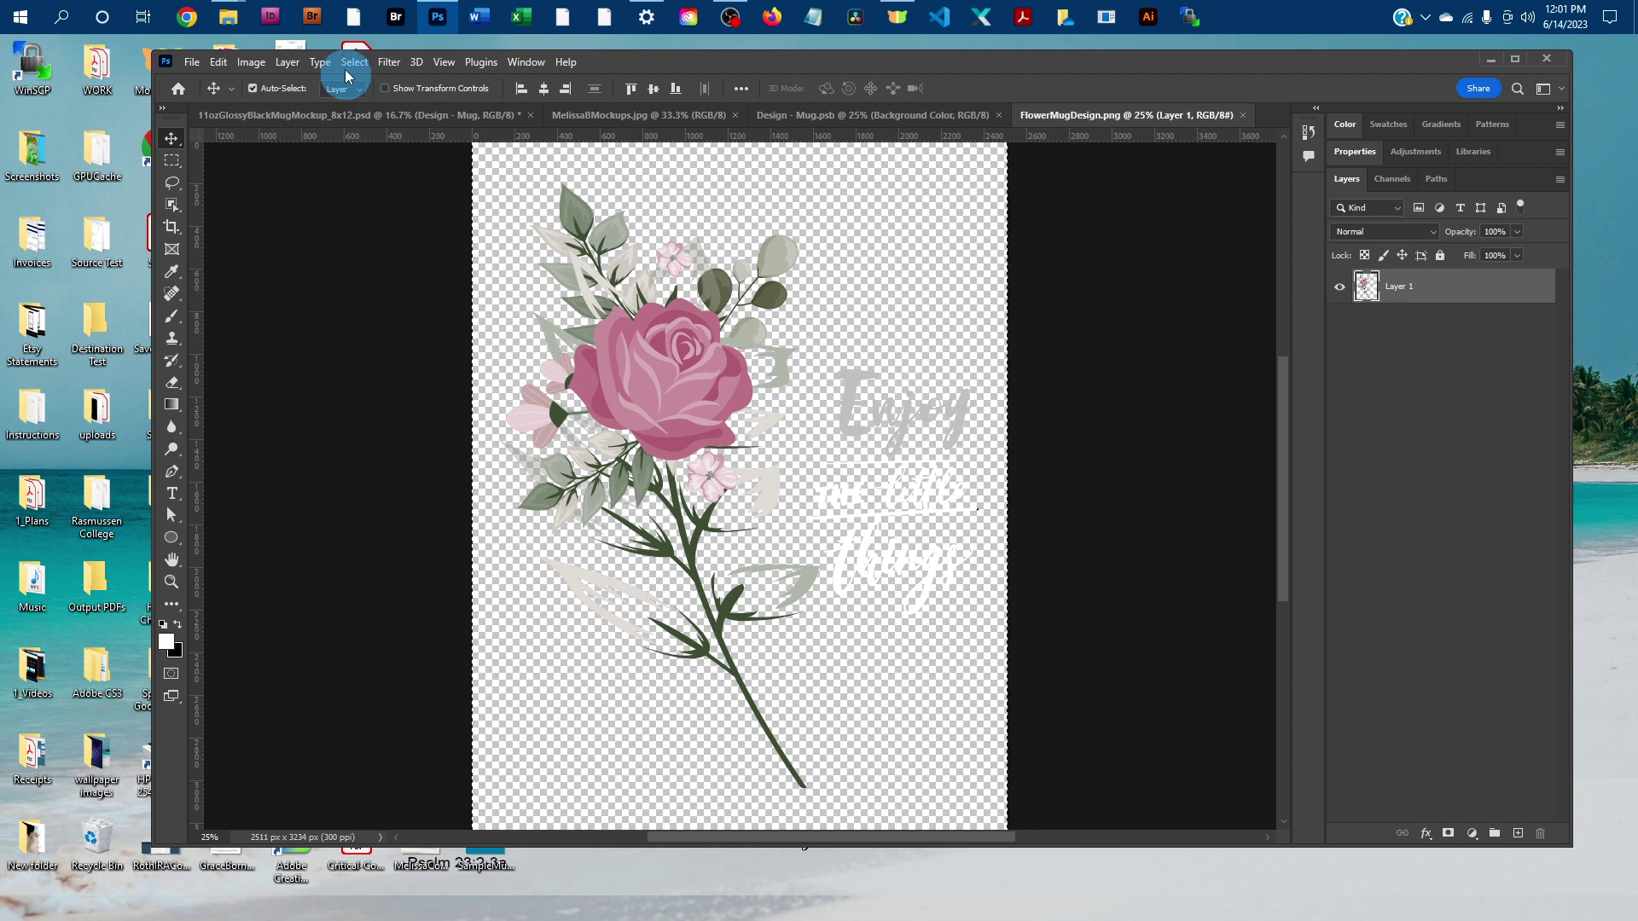
{"action": "left_click", "coordinate": [219, 62]}
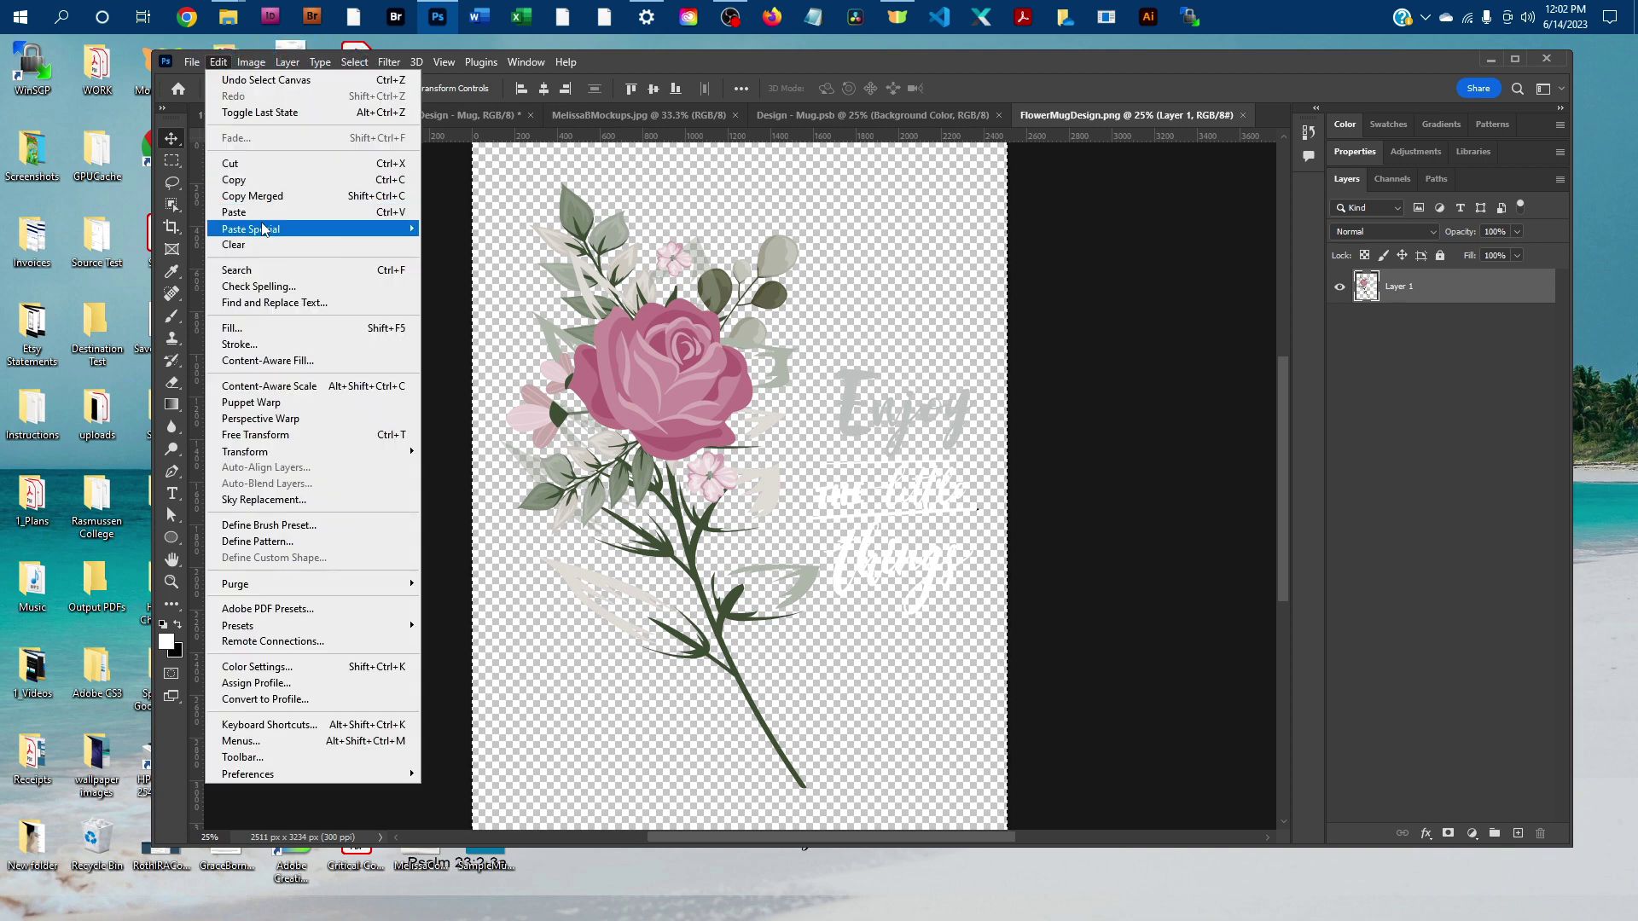
{"action": "left_click", "coordinate": [255, 177]}
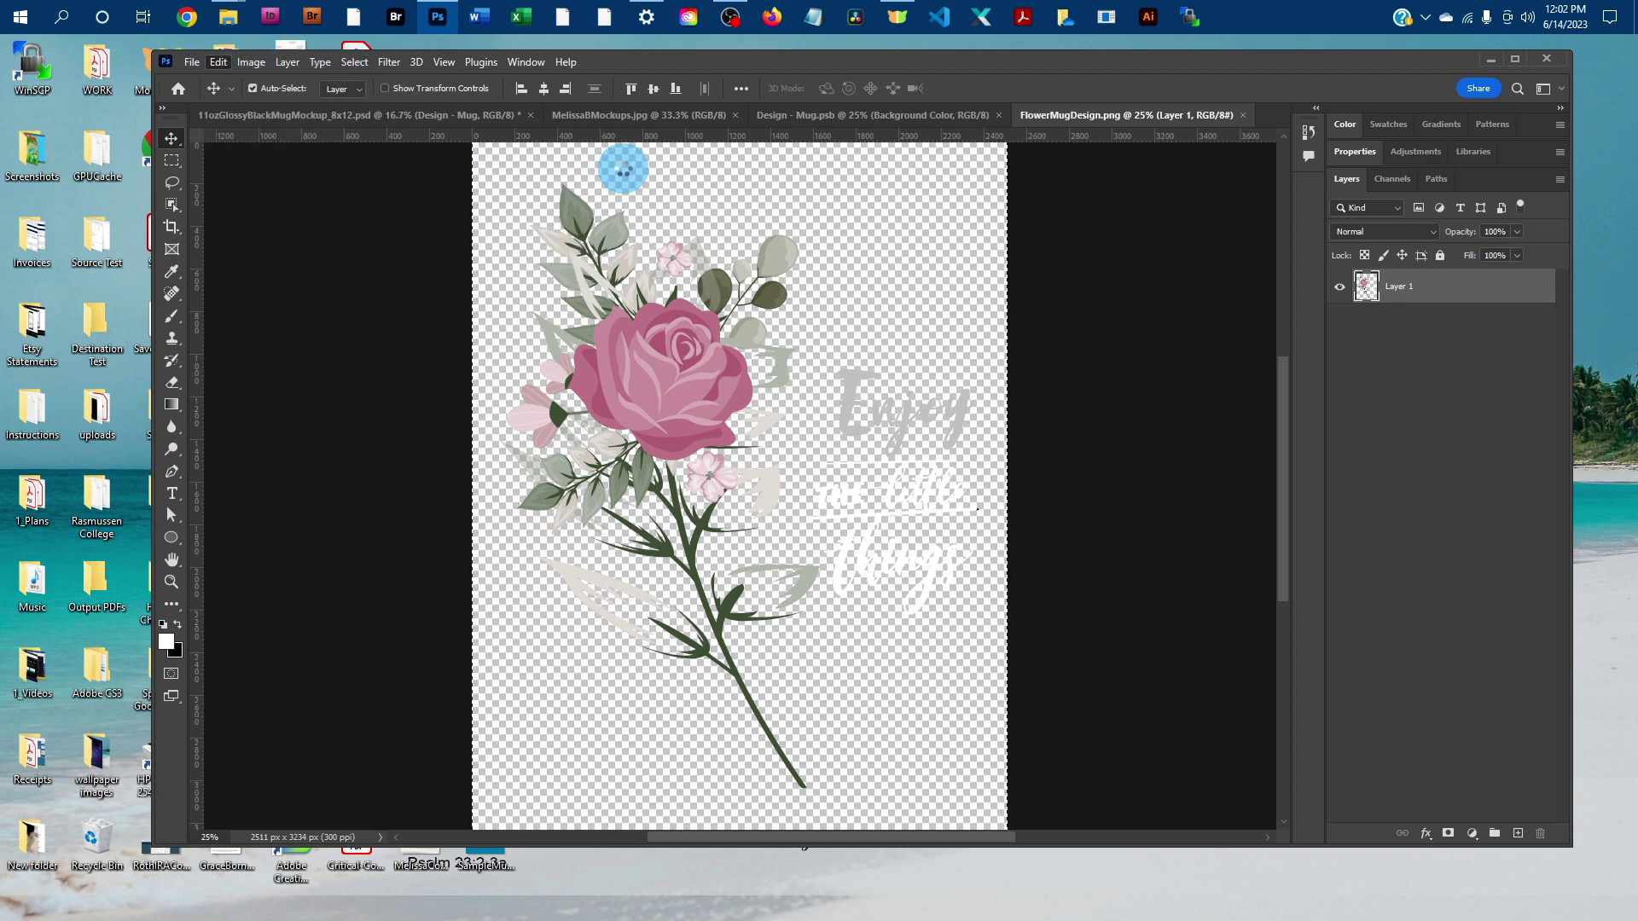
Paste the copied flower design into Design - Mug.psb as Layer 1.
{"action": "left_click", "coordinate": [828, 119]}
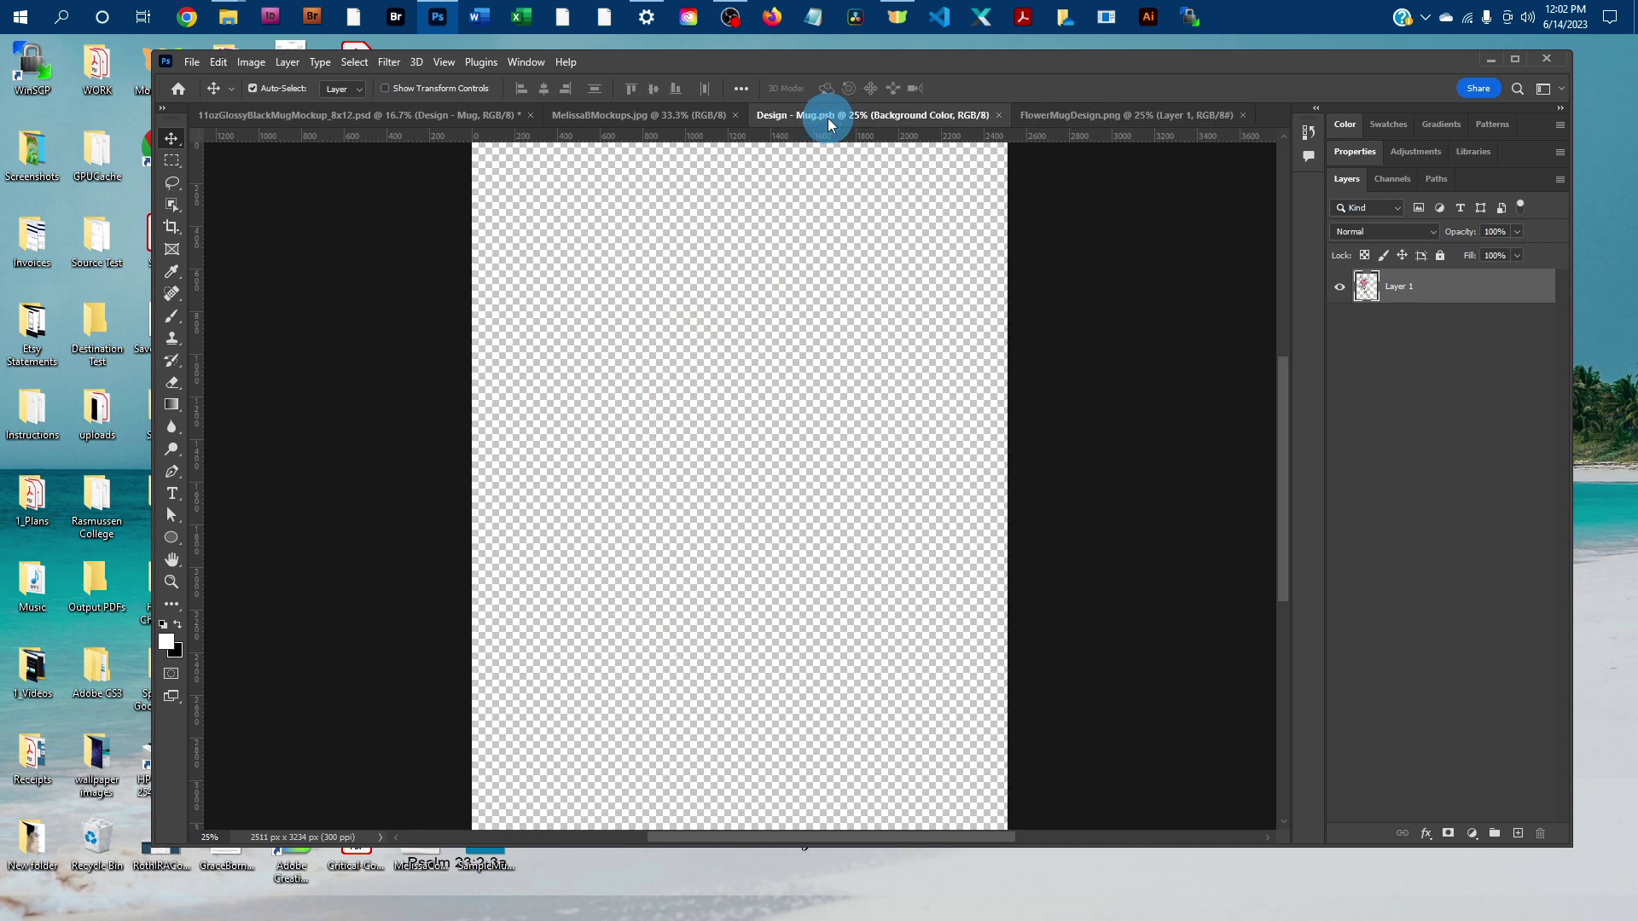
{"action": "left_click", "coordinate": [222, 65]}
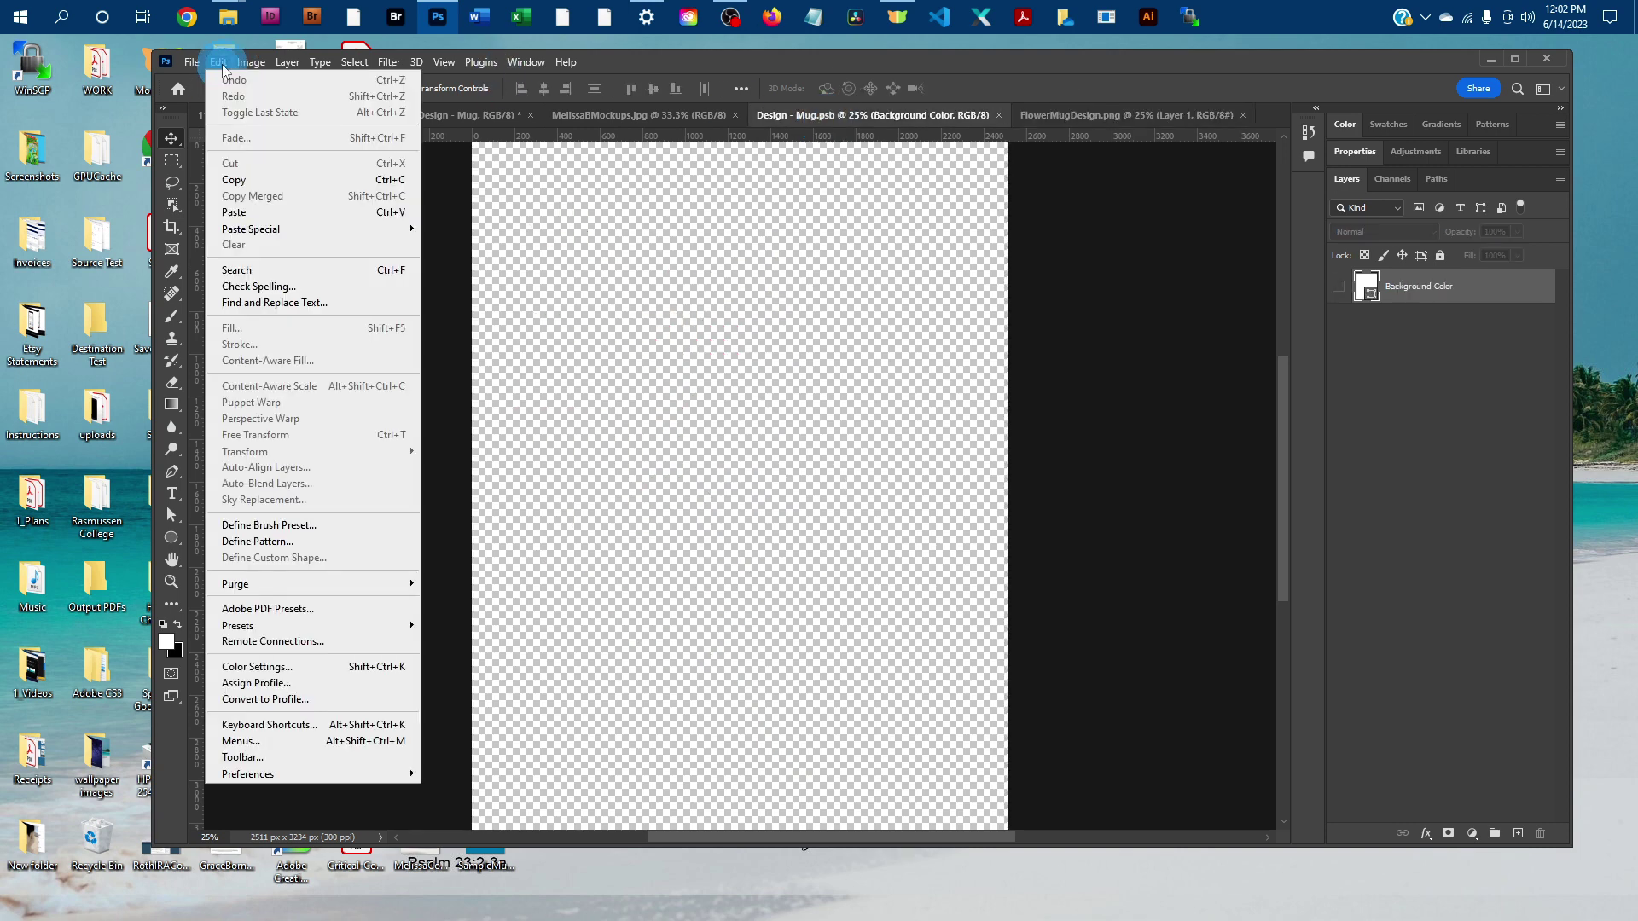
{"action": "left_click", "coordinate": [269, 207]}
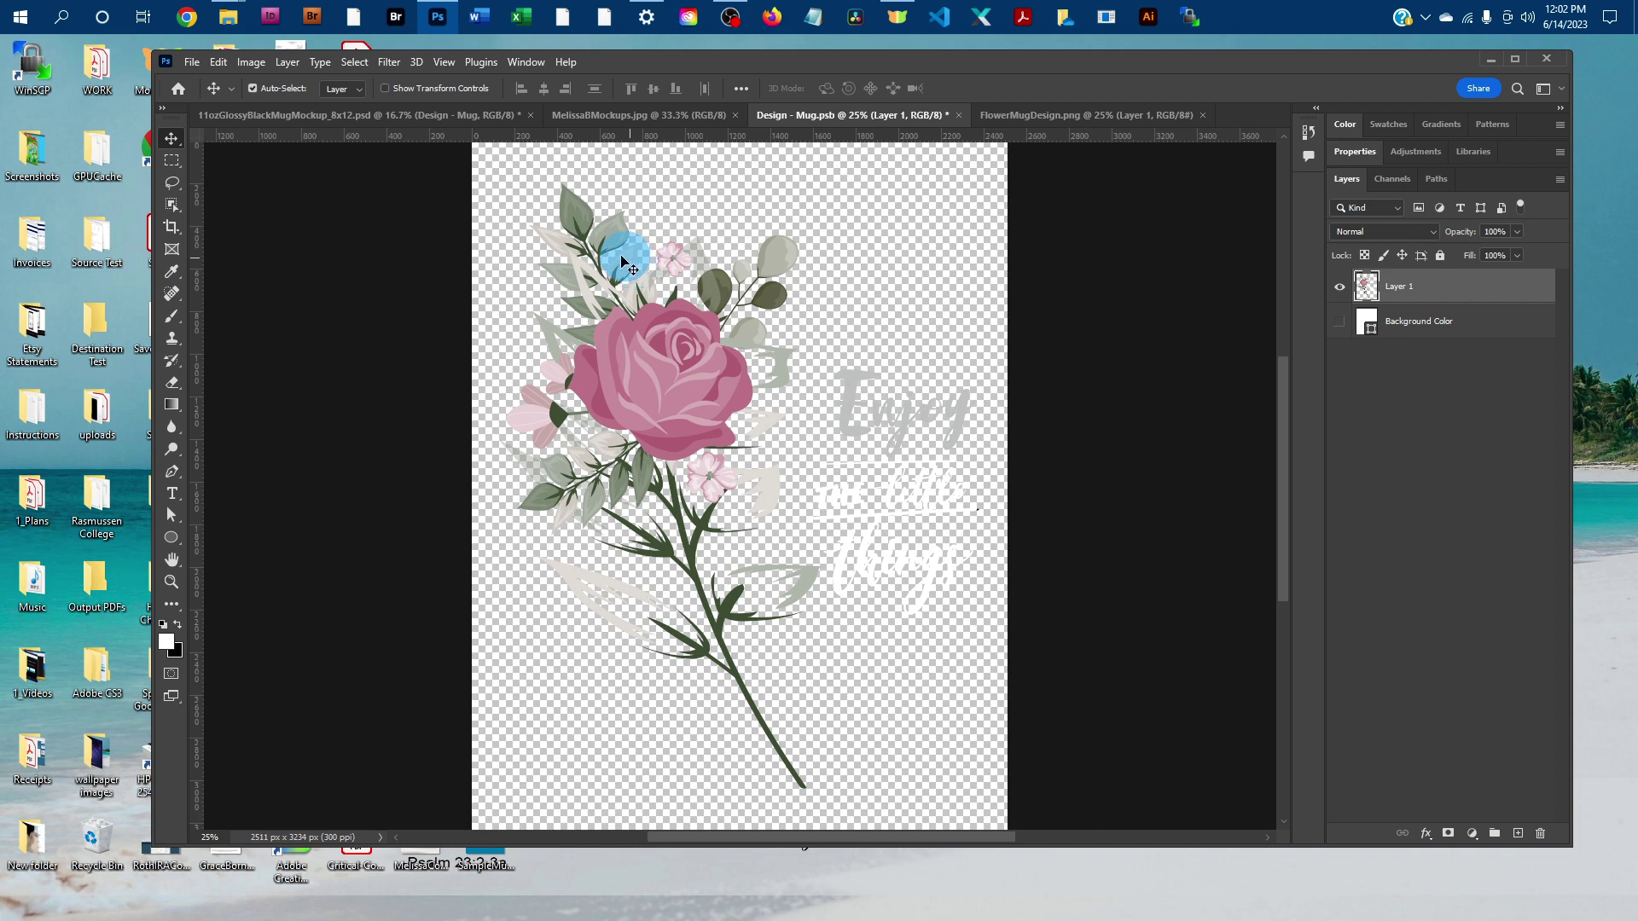
Free Transform the rose layer, scaling it down proportionally to about 82.67%.
{"action": "left_click", "coordinate": [218, 63]}
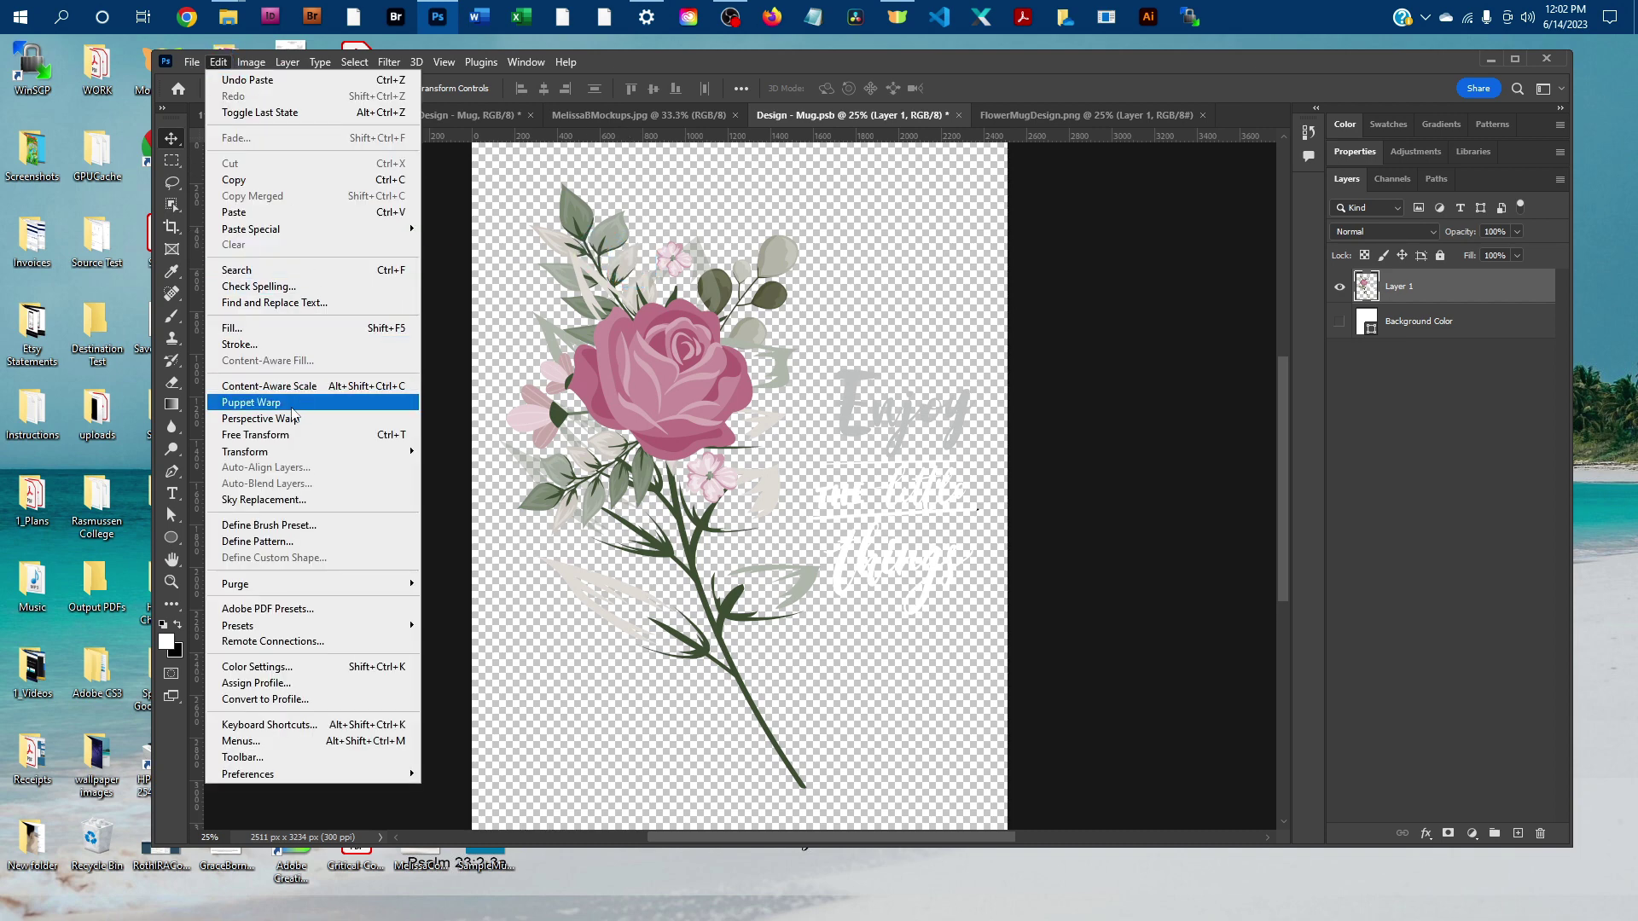
{"action": "mouse_move", "coordinate": [276, 455]}
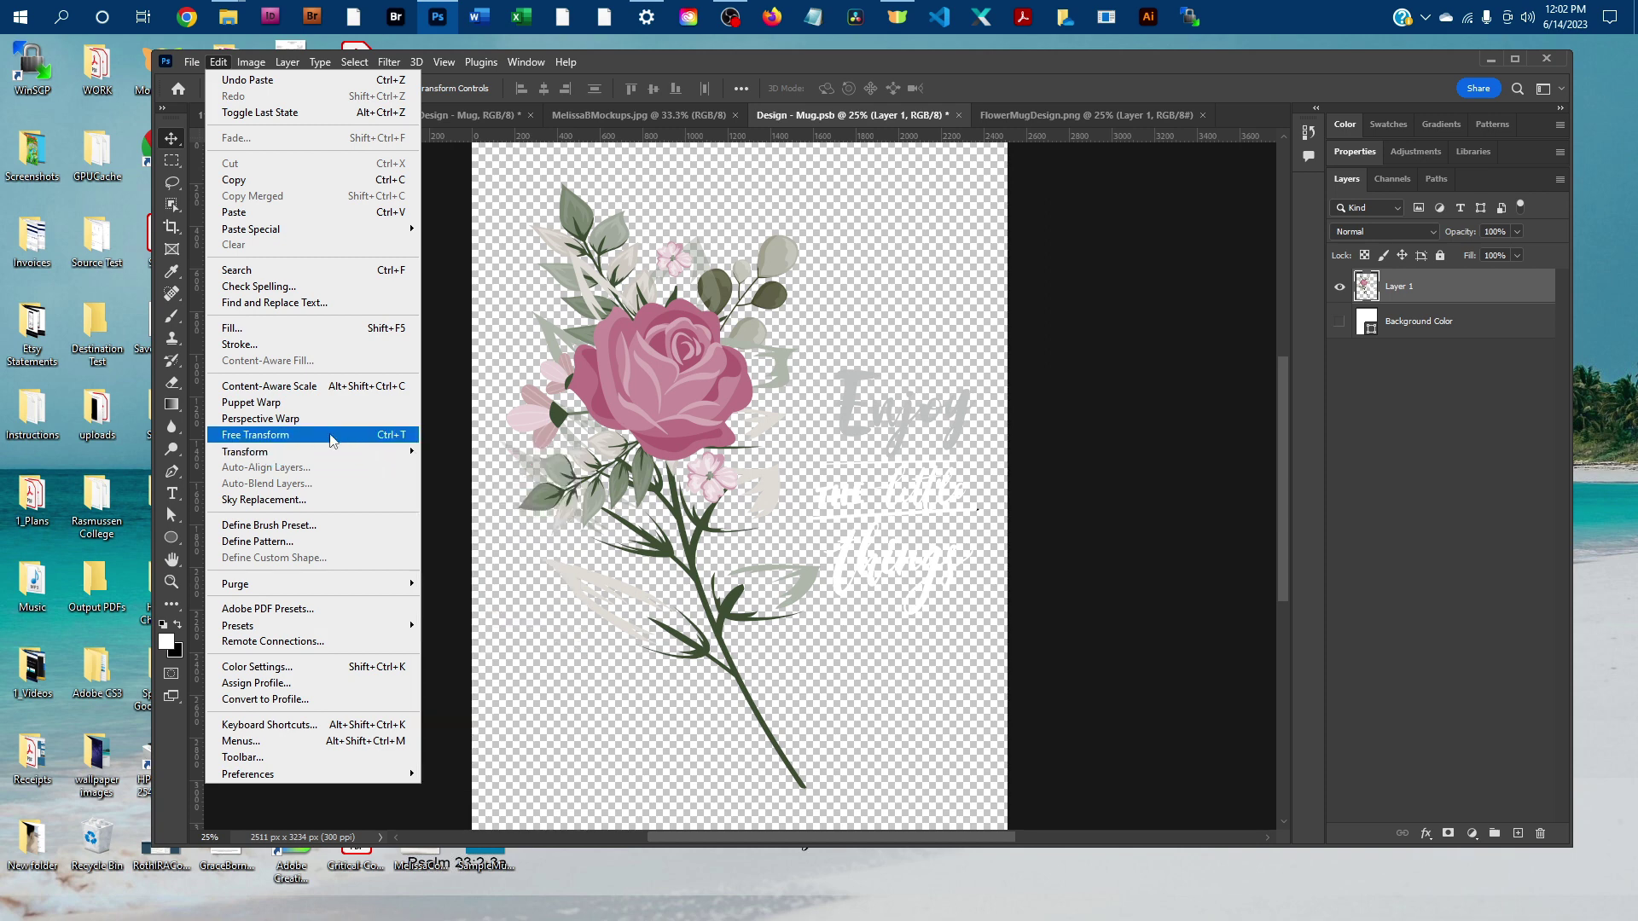
{"action": "left_click", "coordinate": [316, 432]}
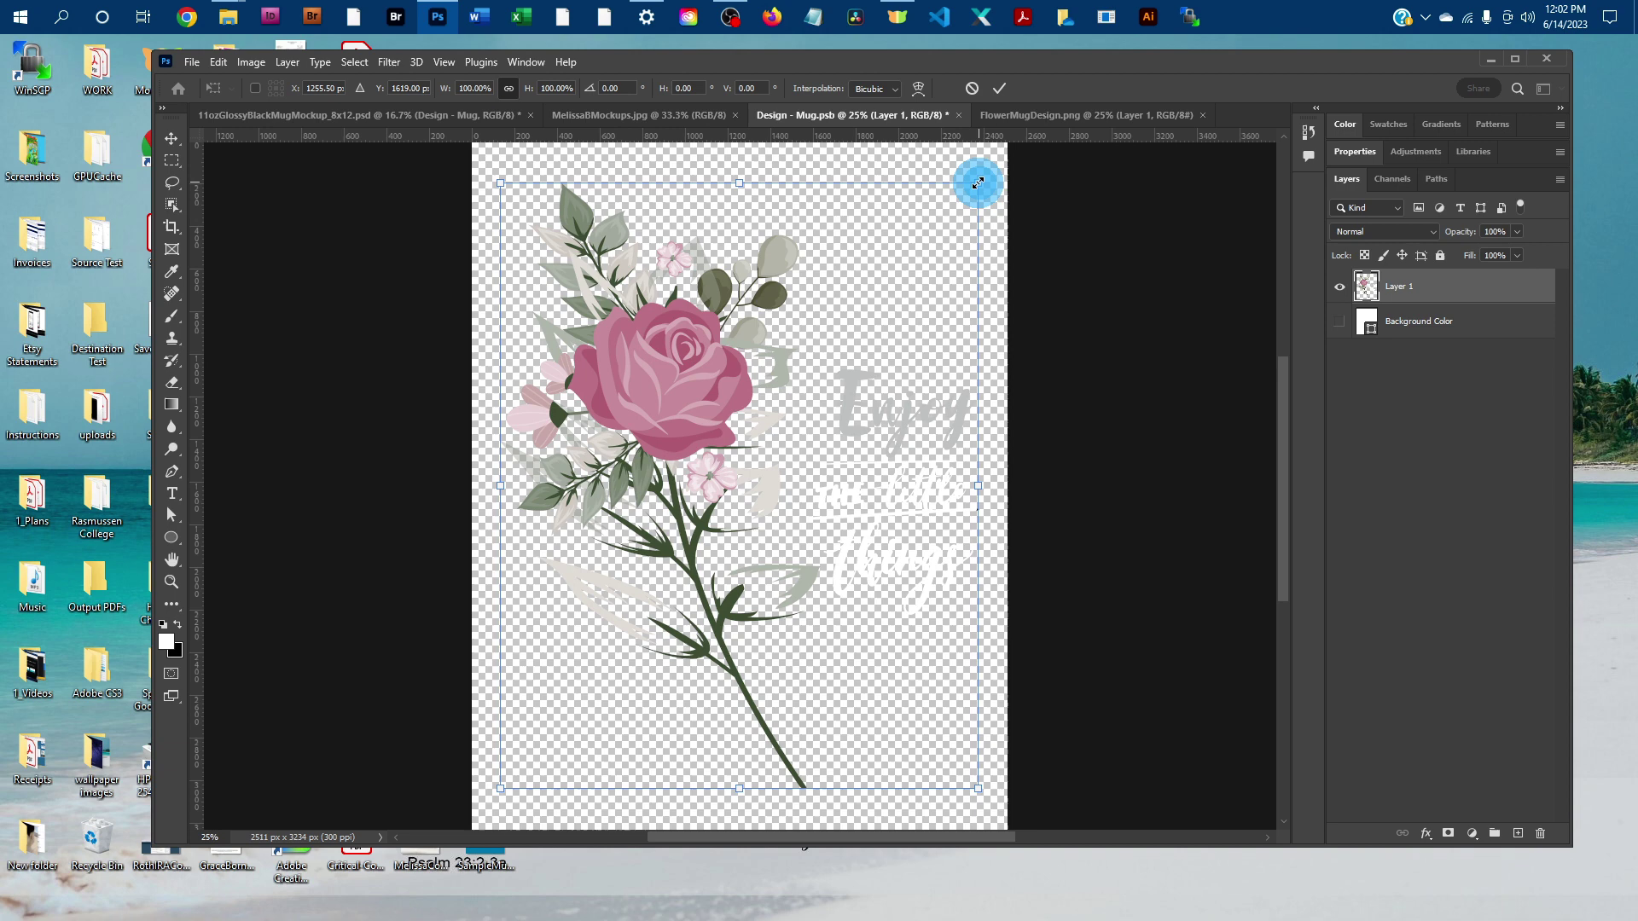
{"action": "left_click_drag", "start_coordinate": [976, 180], "coordinate": [915, 303]}
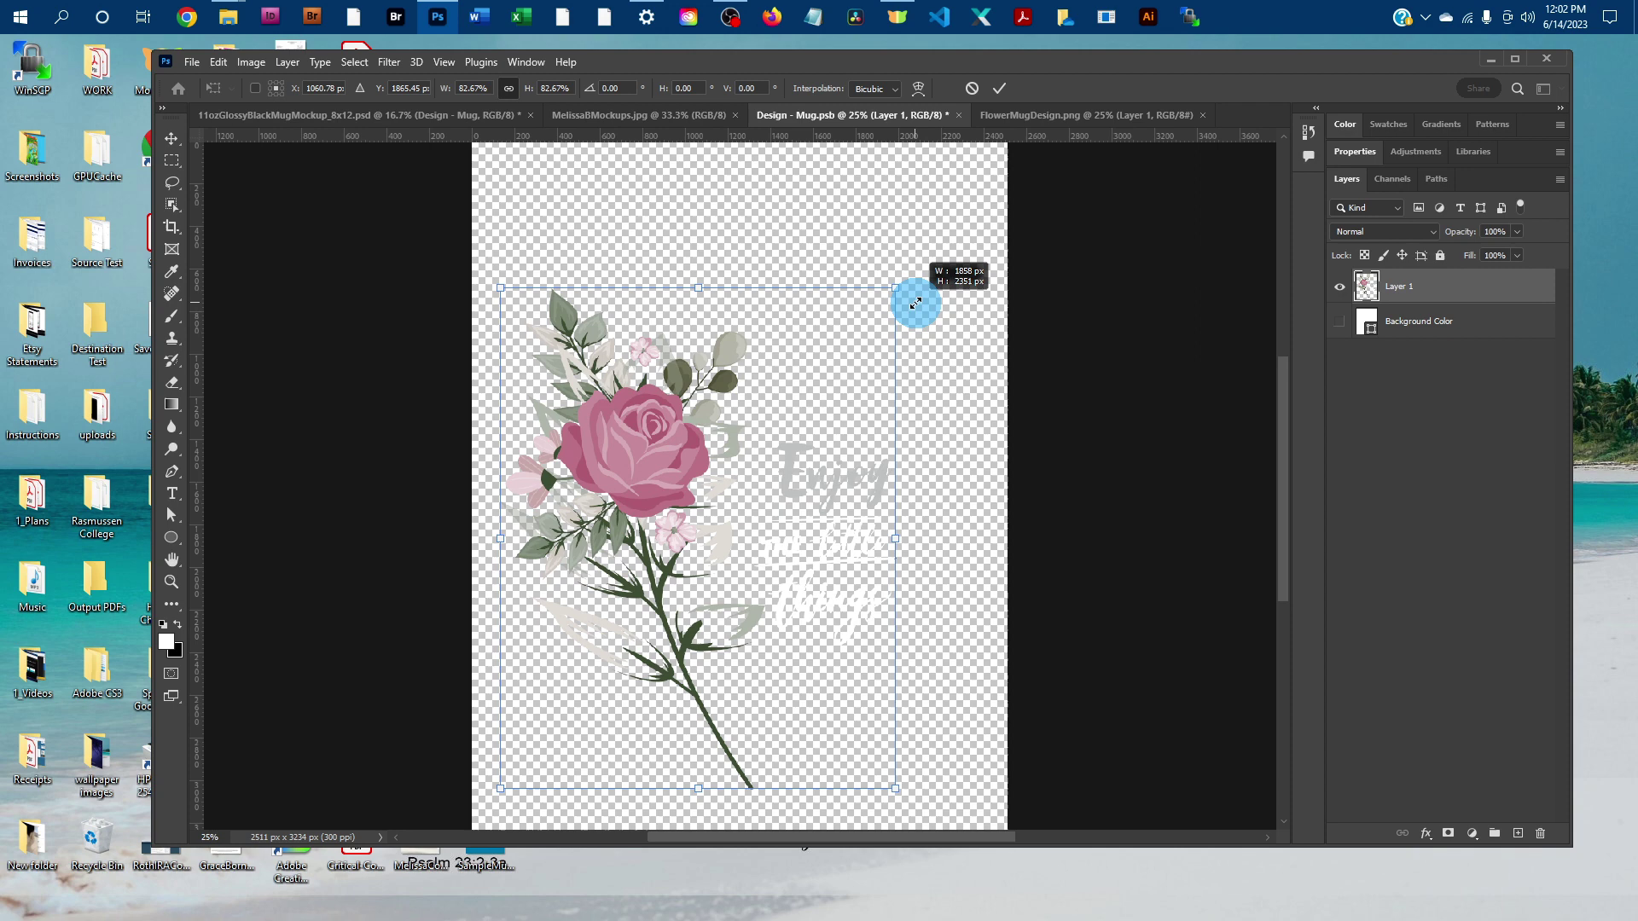
{"action": "left_click_drag", "start_coordinate": [915, 303], "coordinate": [915, 303]}
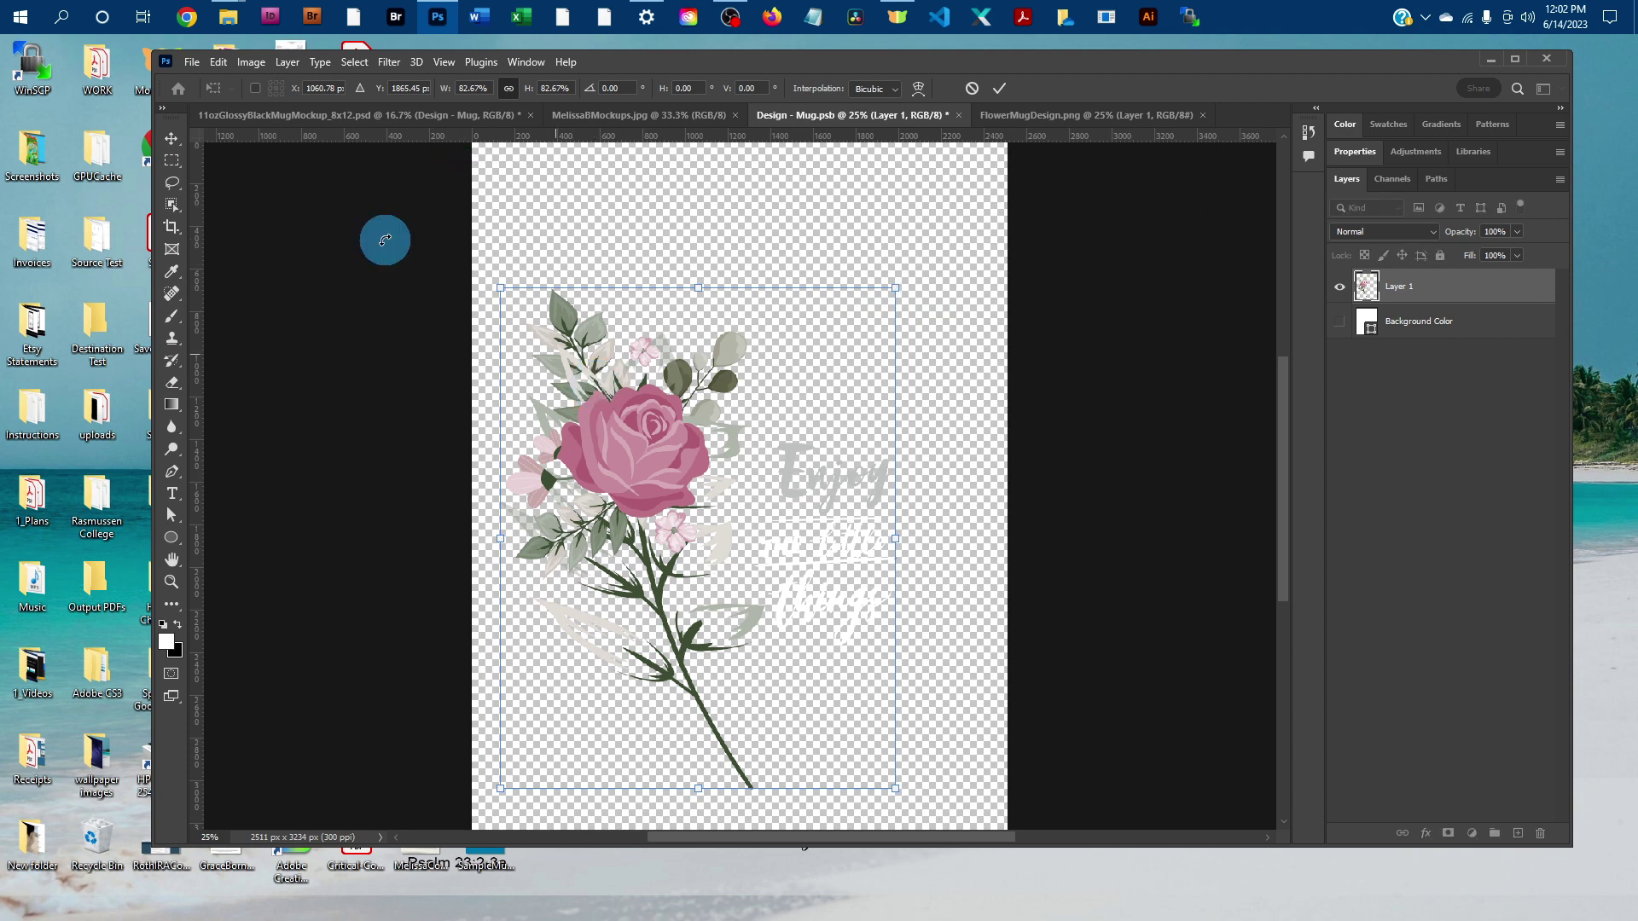
Move the scaled rose design up and to the right, then commit the transform.
{"action": "left_click", "coordinate": [219, 61]}
{"action": "left_click", "coordinate": [738, 316]}
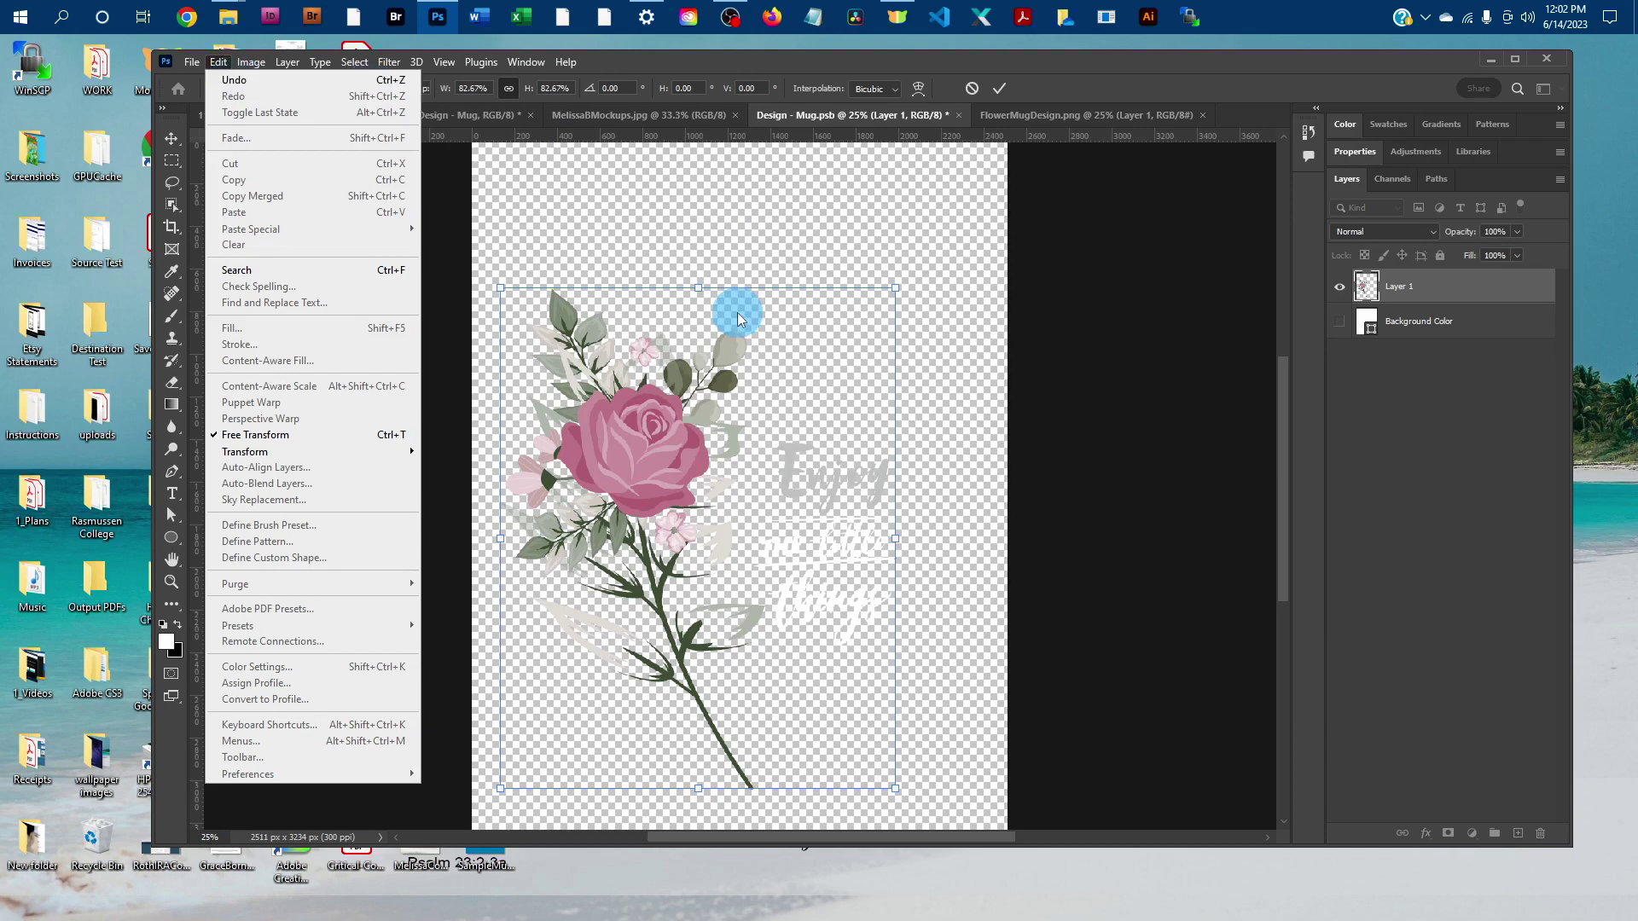
{"action": "left_click", "coordinate": [719, 360]}
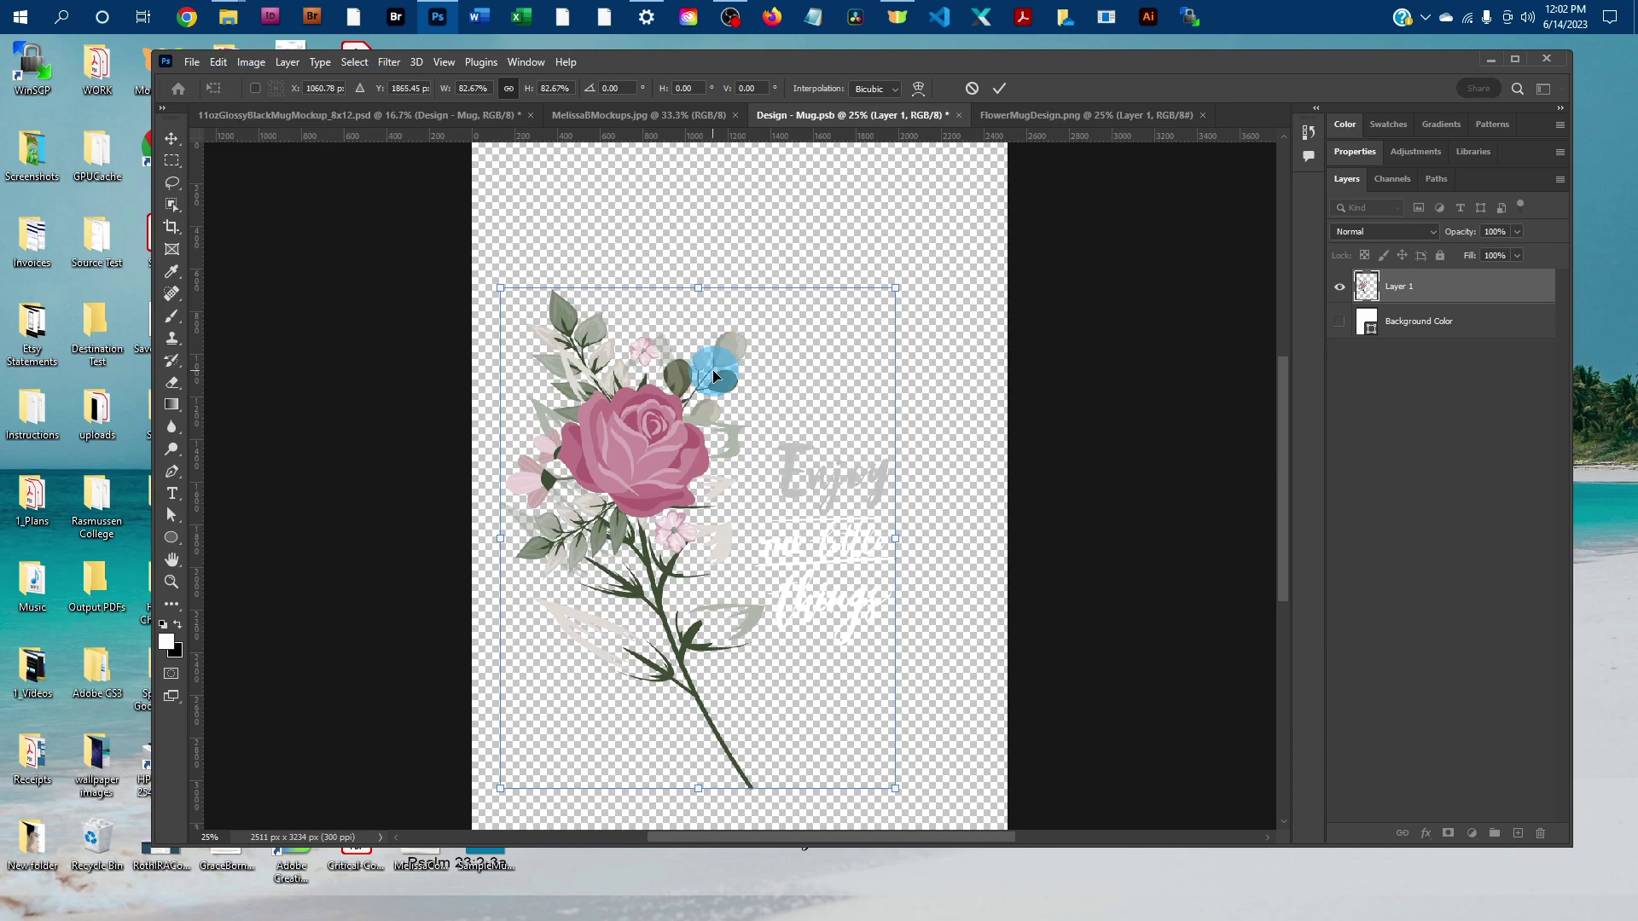
{"action": "left_click", "coordinate": [638, 478]}
{"action": "left_click", "coordinate": [648, 535]}
{"action": "left_click", "coordinate": [680, 520]}
{"action": "left_click_drag", "start_coordinate": [680, 520], "coordinate": [717, 463]}
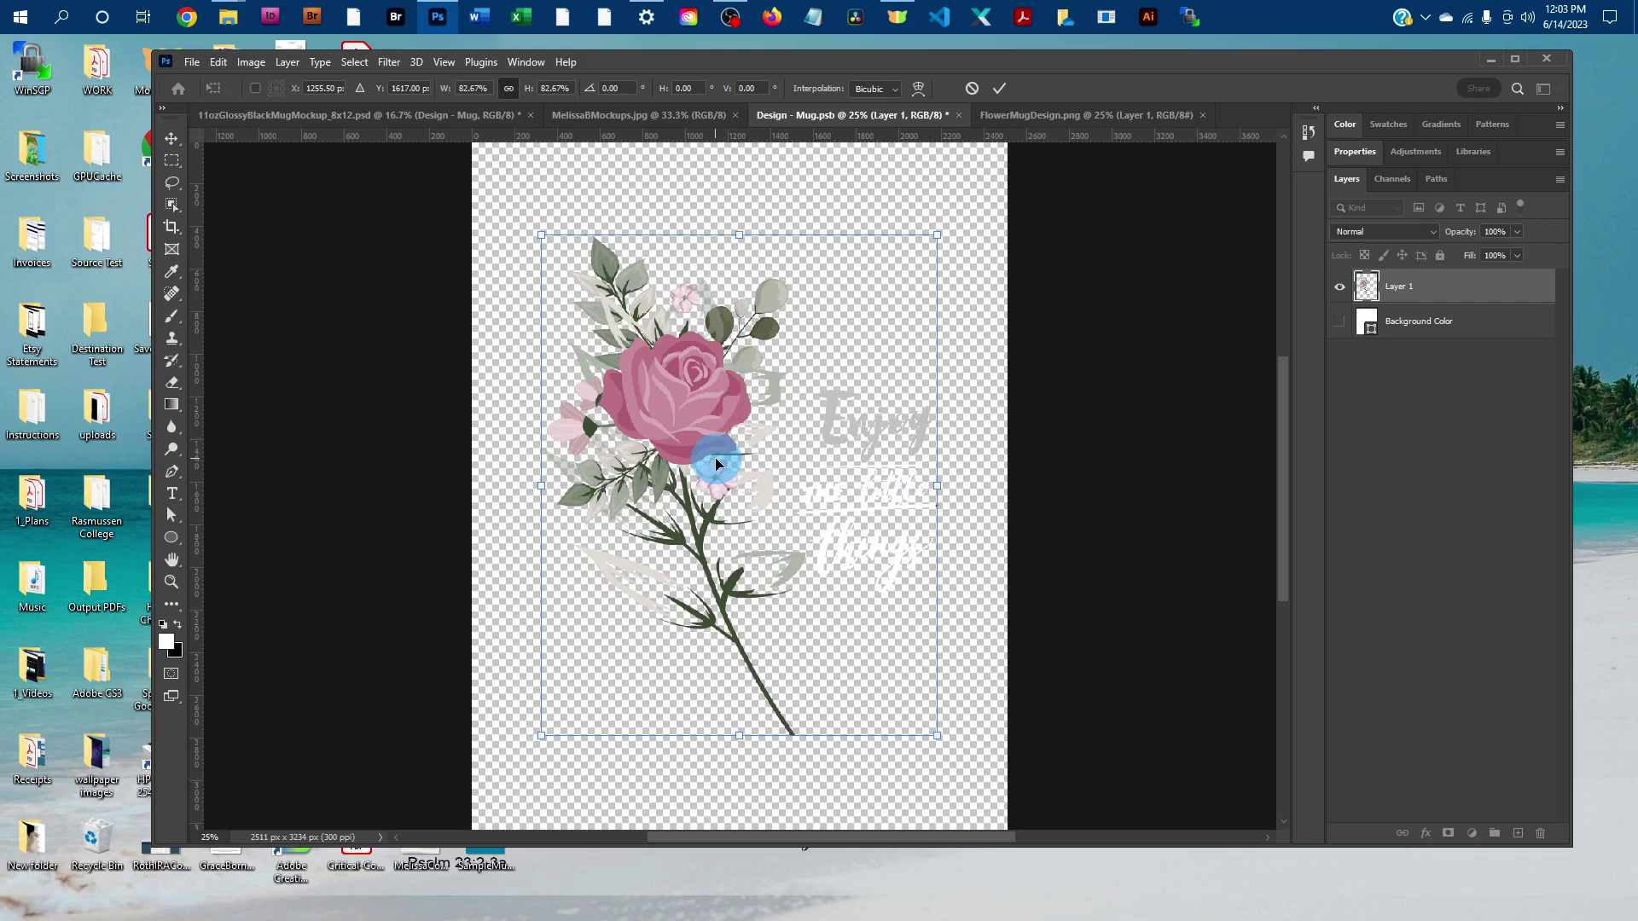
{"action": "double_click", "coordinate": [717, 463]}
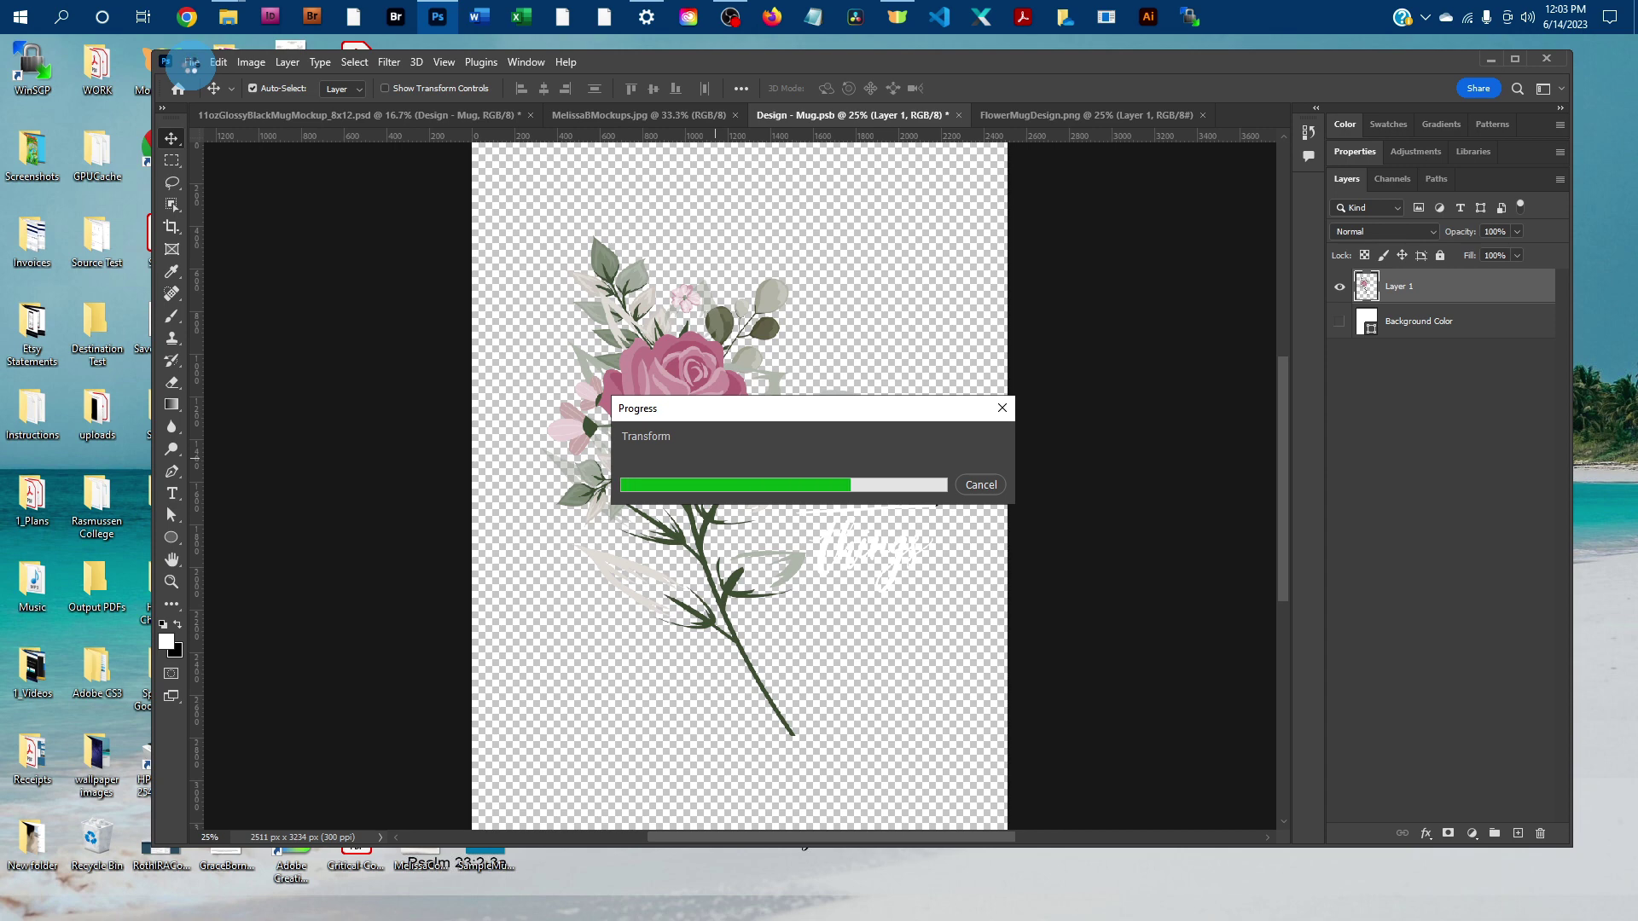
Save Design - Mug.psb and close the FlowerMugDesign file.
{"action": "left_click", "coordinate": [192, 64]}
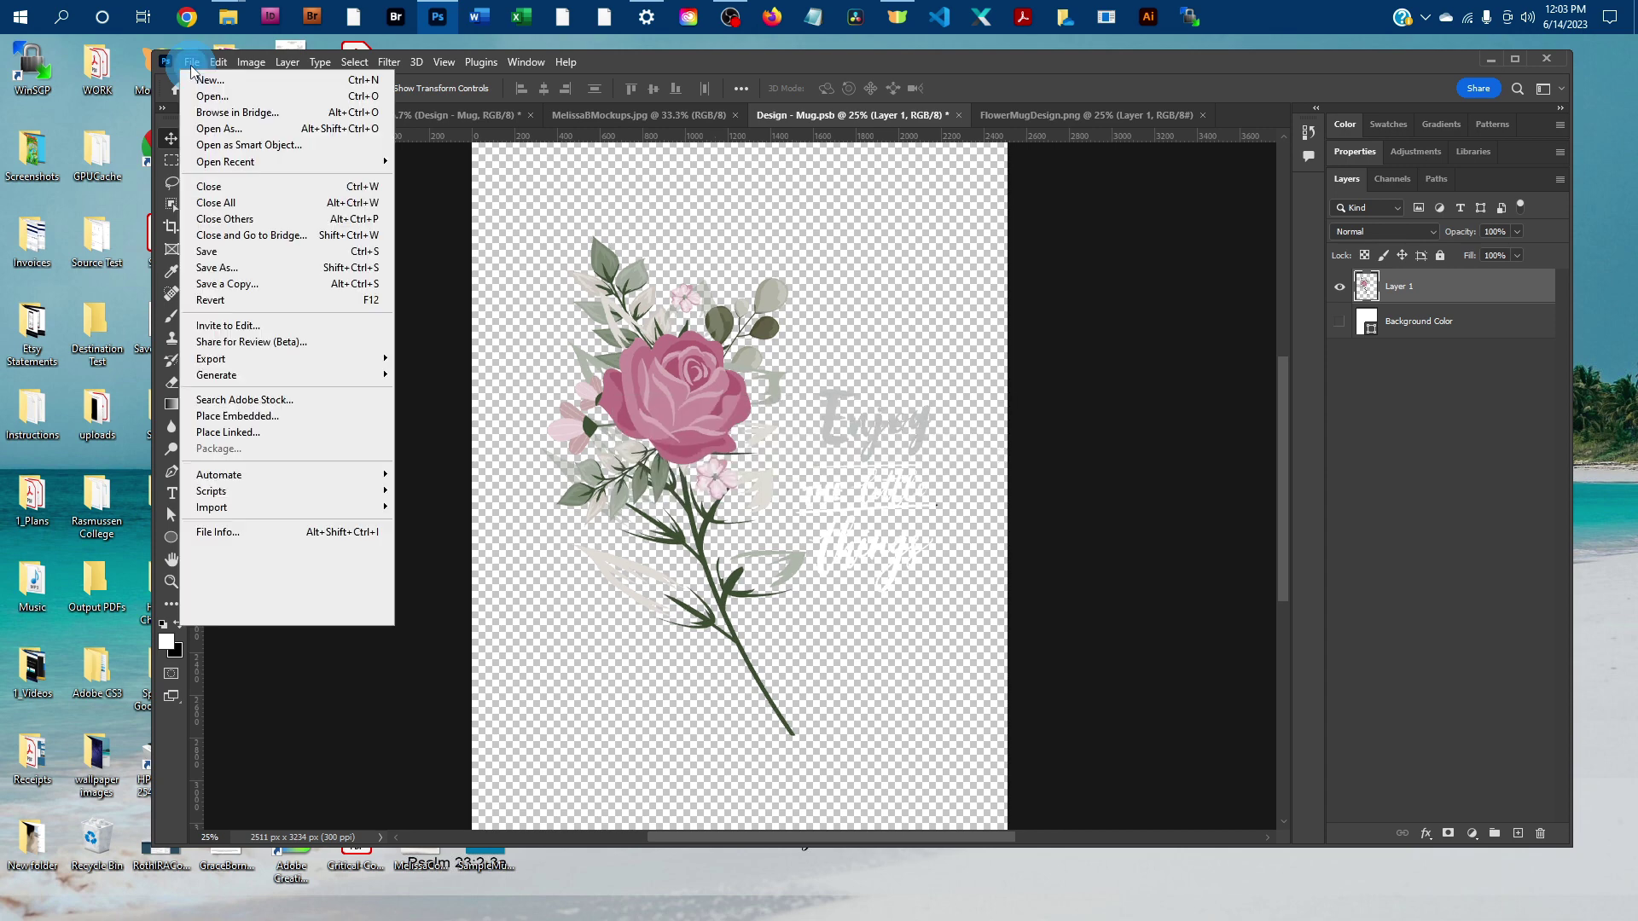
{"action": "left_click", "coordinate": [279, 258]}
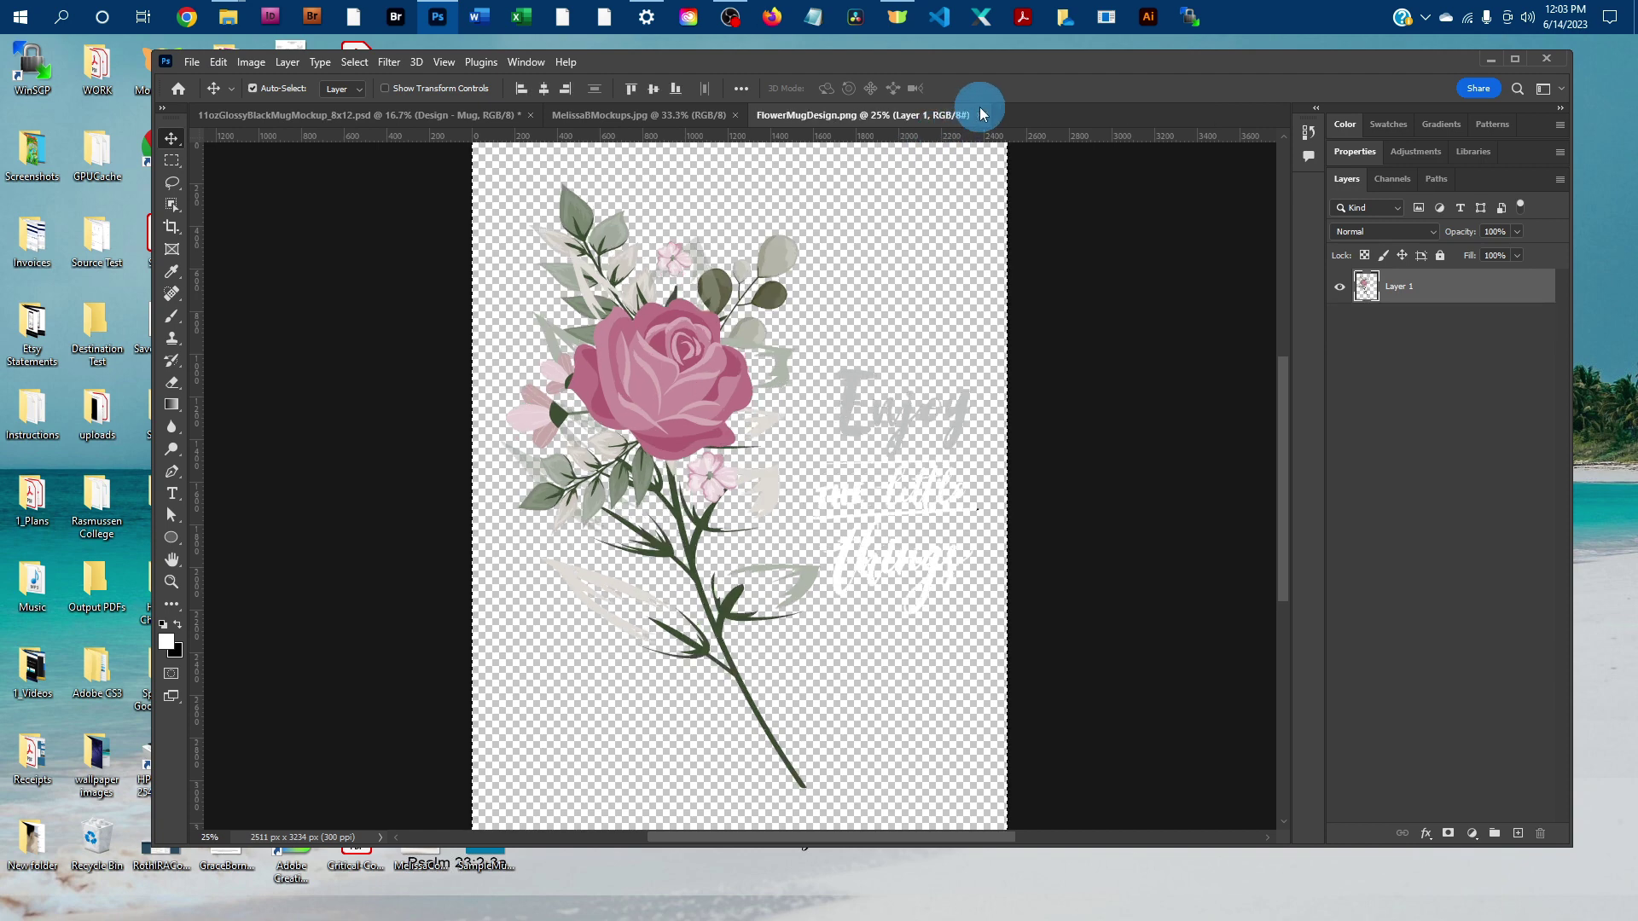
{"action": "left_click", "coordinate": [981, 115]}
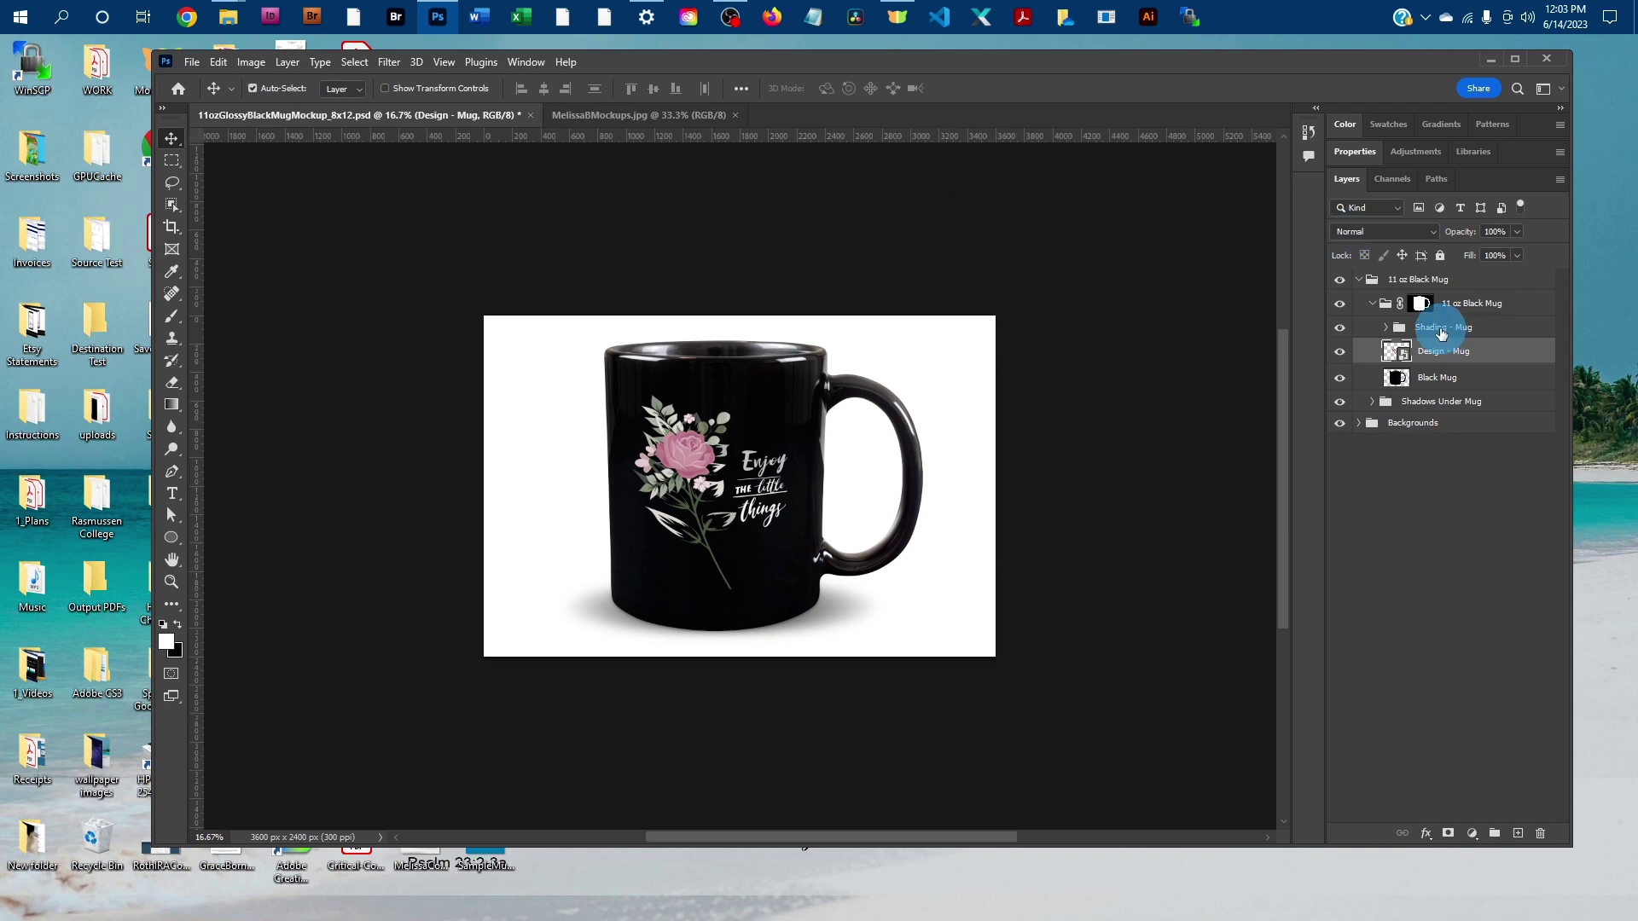
{"action": "left_click", "coordinate": [1429, 328]}
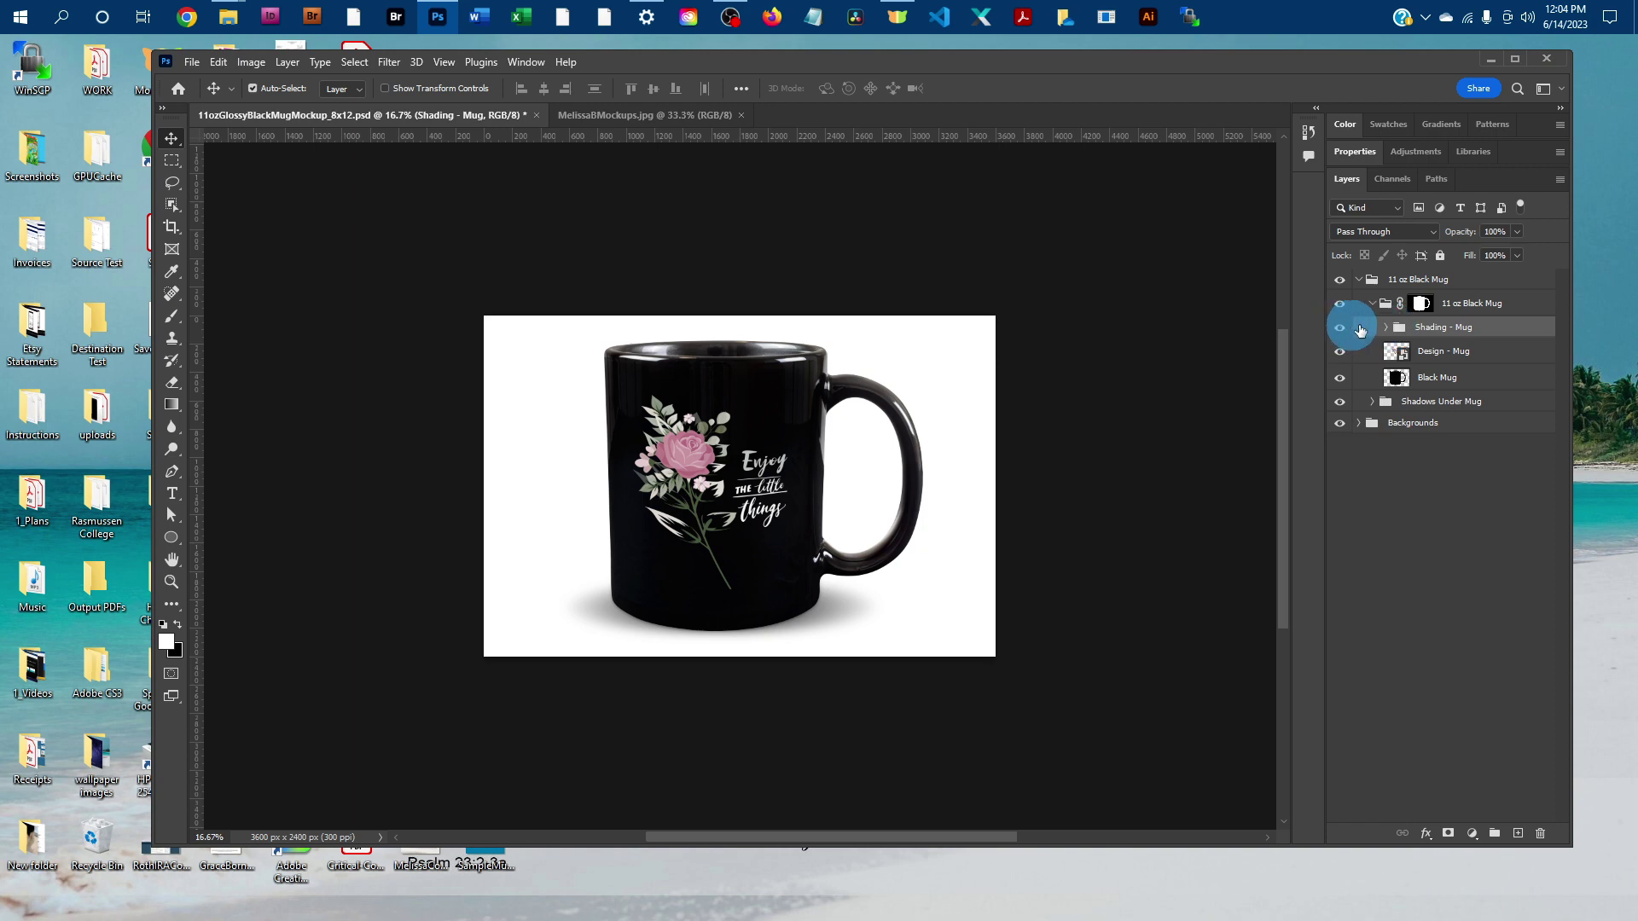
{"action": "left_click", "coordinate": [1343, 332]}
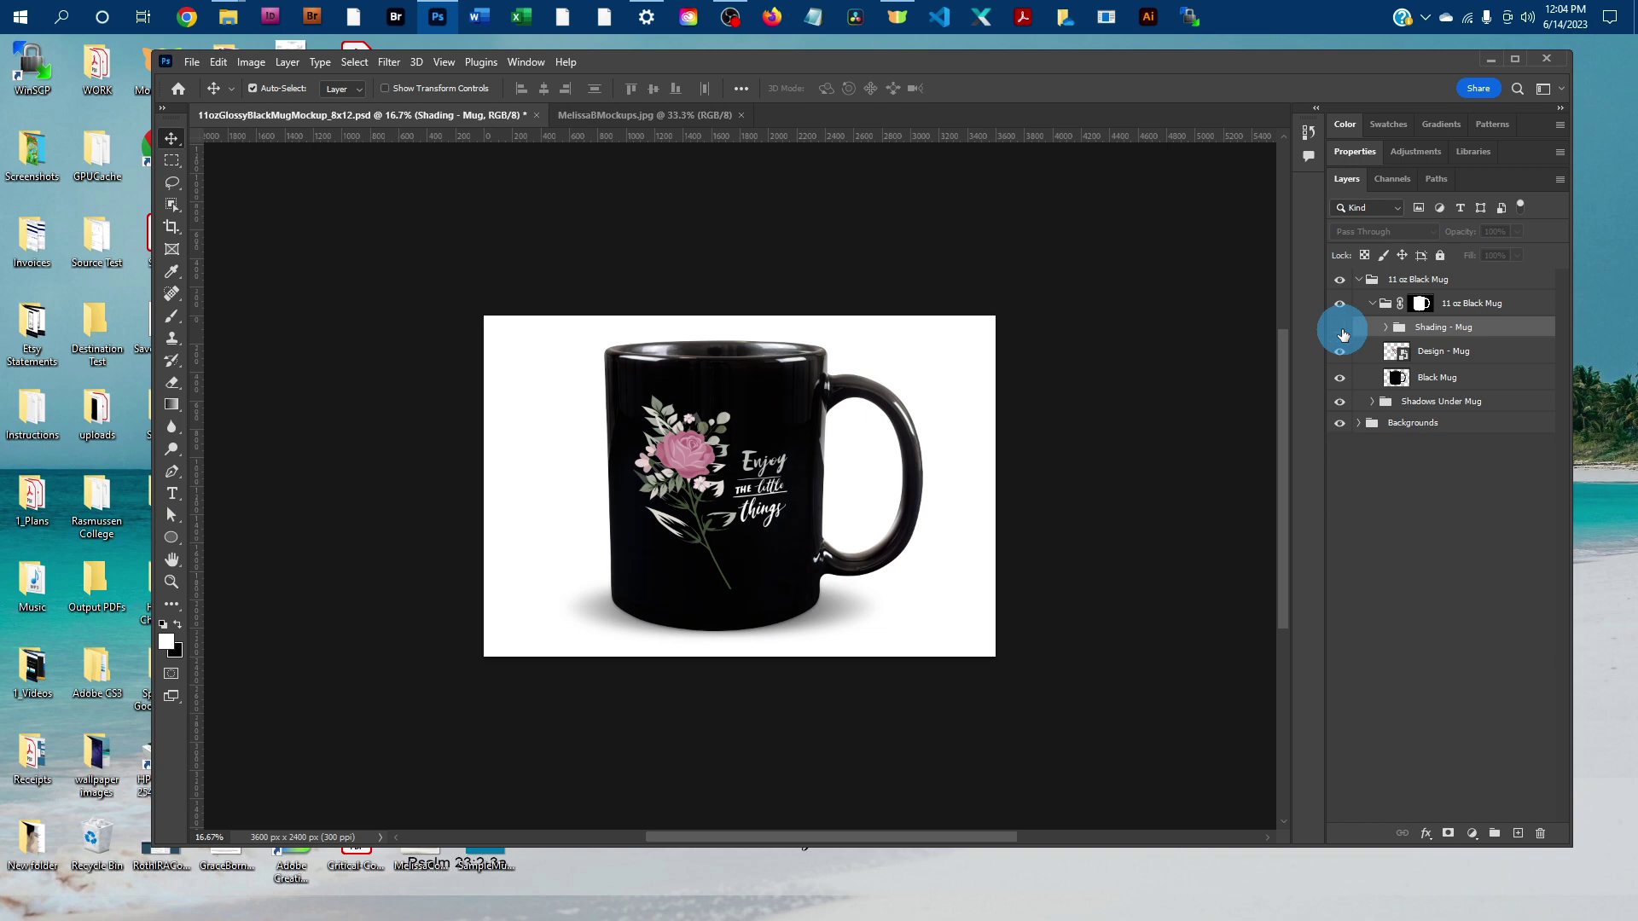
{"action": "left_click", "coordinate": [1341, 331]}
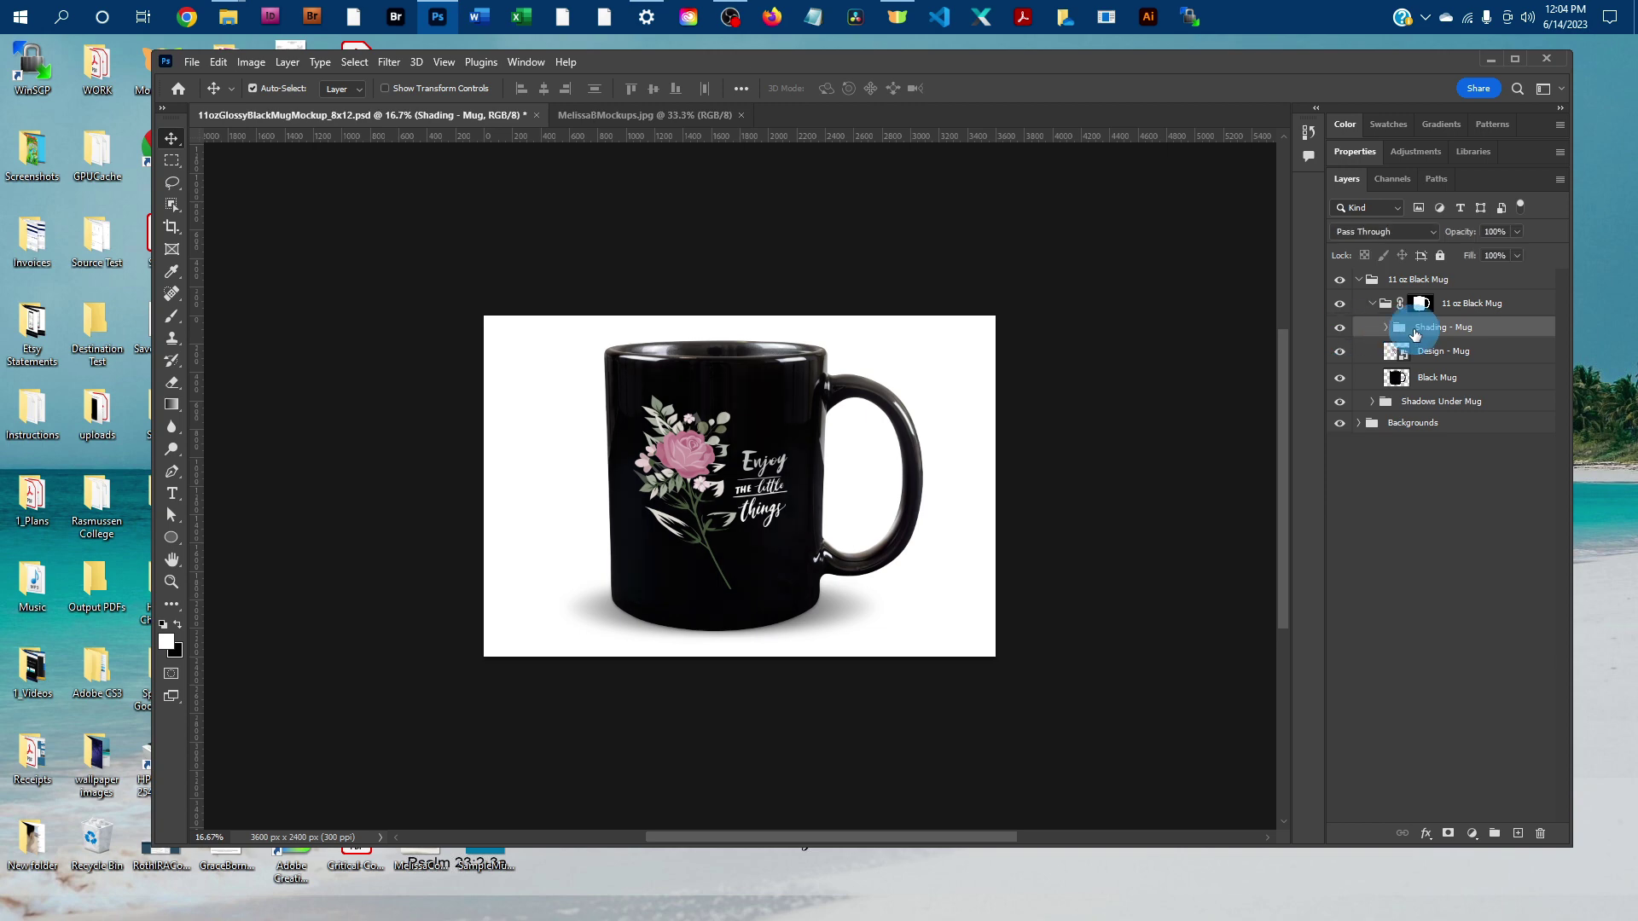
{"action": "left_click", "coordinate": [1518, 231]}
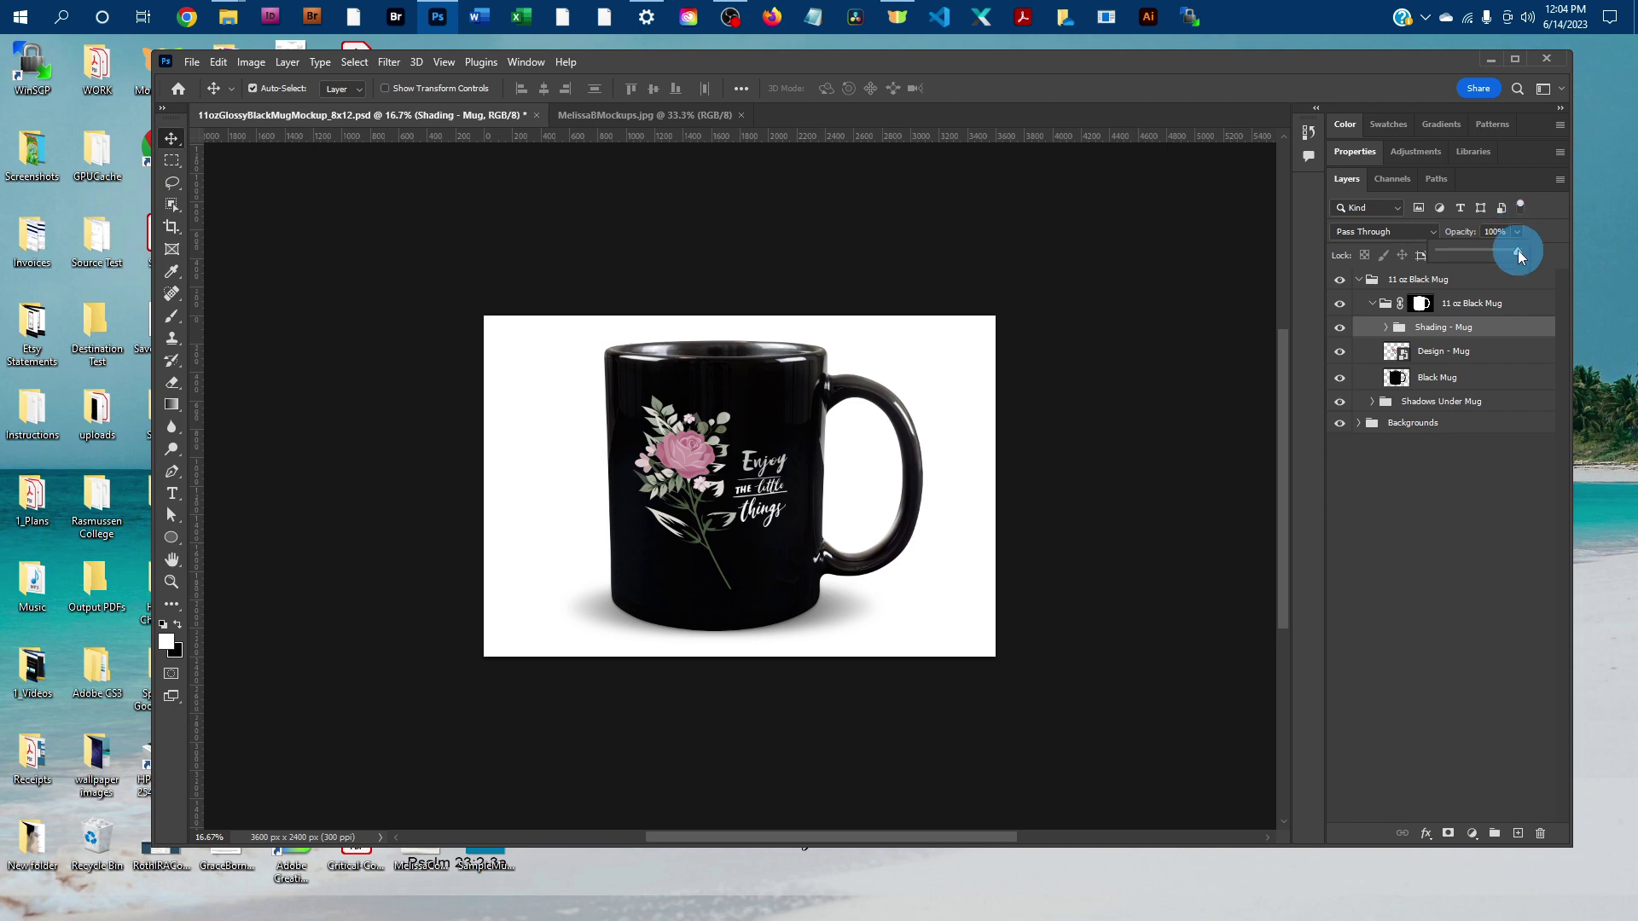
{"action": "left_click_drag", "start_coordinate": [1518, 252], "coordinate": [1501, 252]}
{"action": "left_click", "coordinate": [1433, 329]}
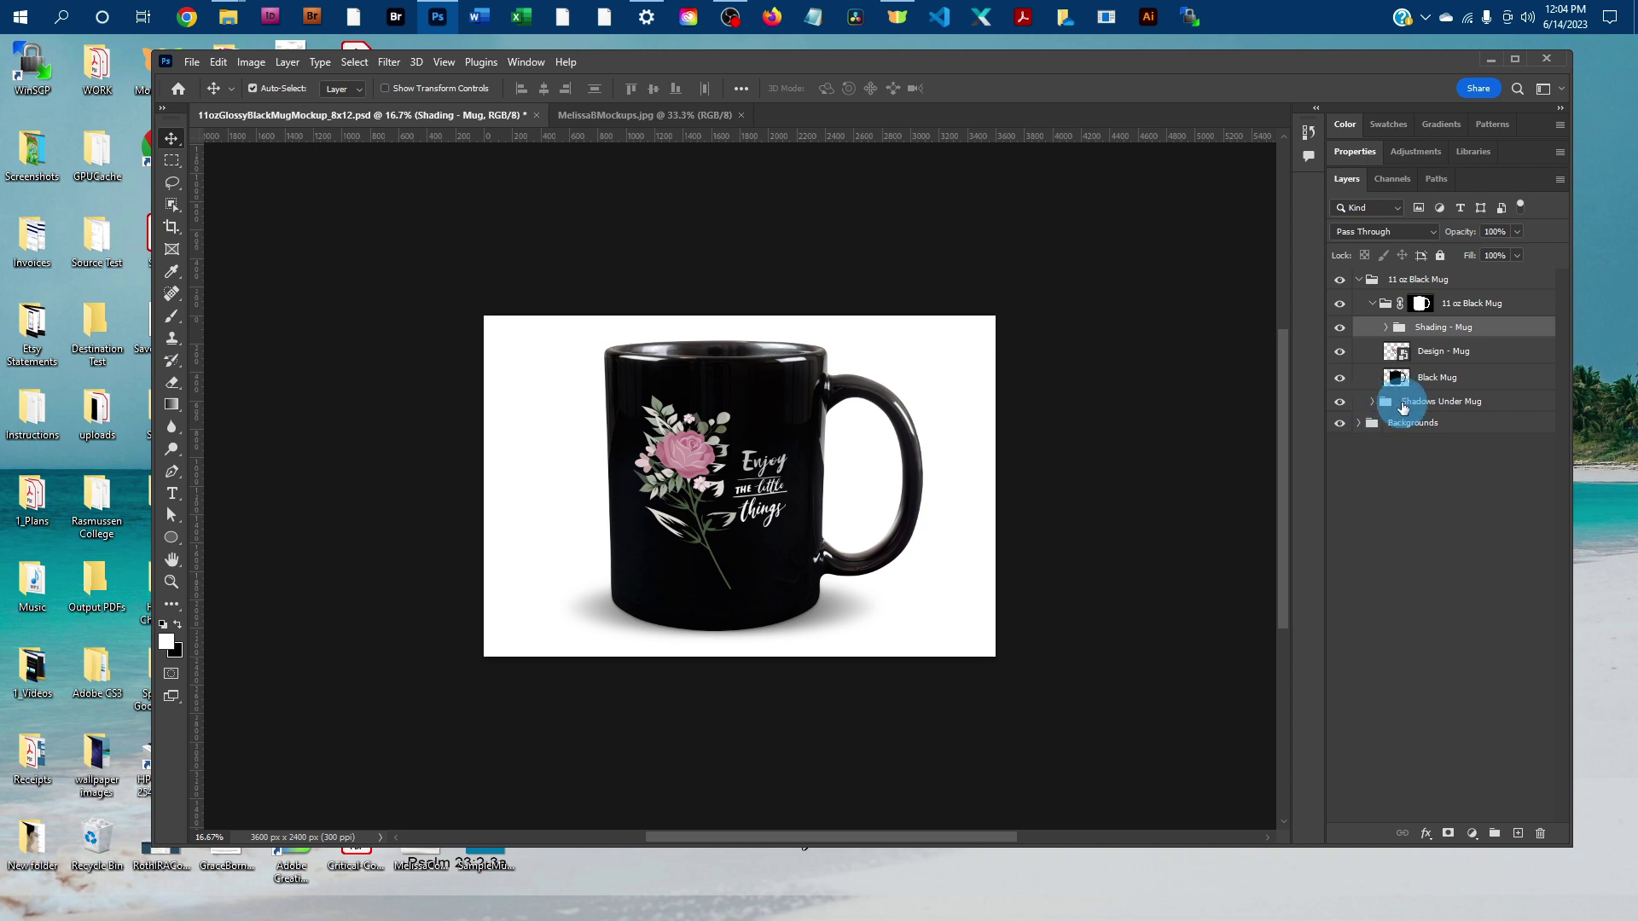
Lower the Cast Shadow layer in Shadows Under Mug to 60% opacity.
{"action": "left_click", "coordinate": [1372, 401]}
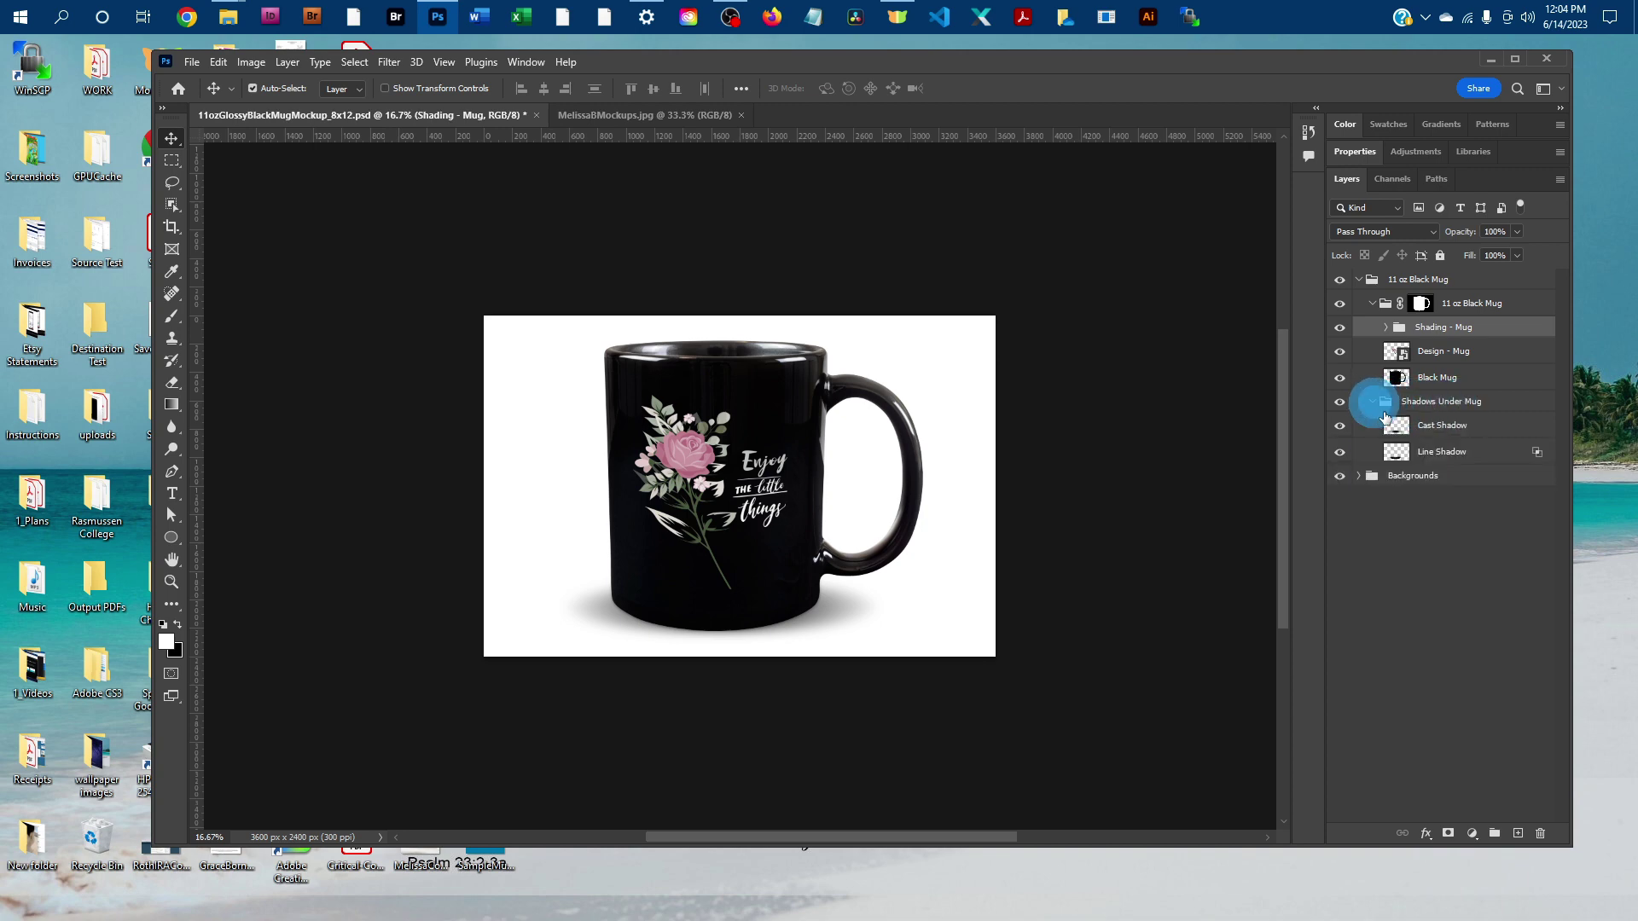
{"action": "left_click", "coordinate": [1438, 429]}
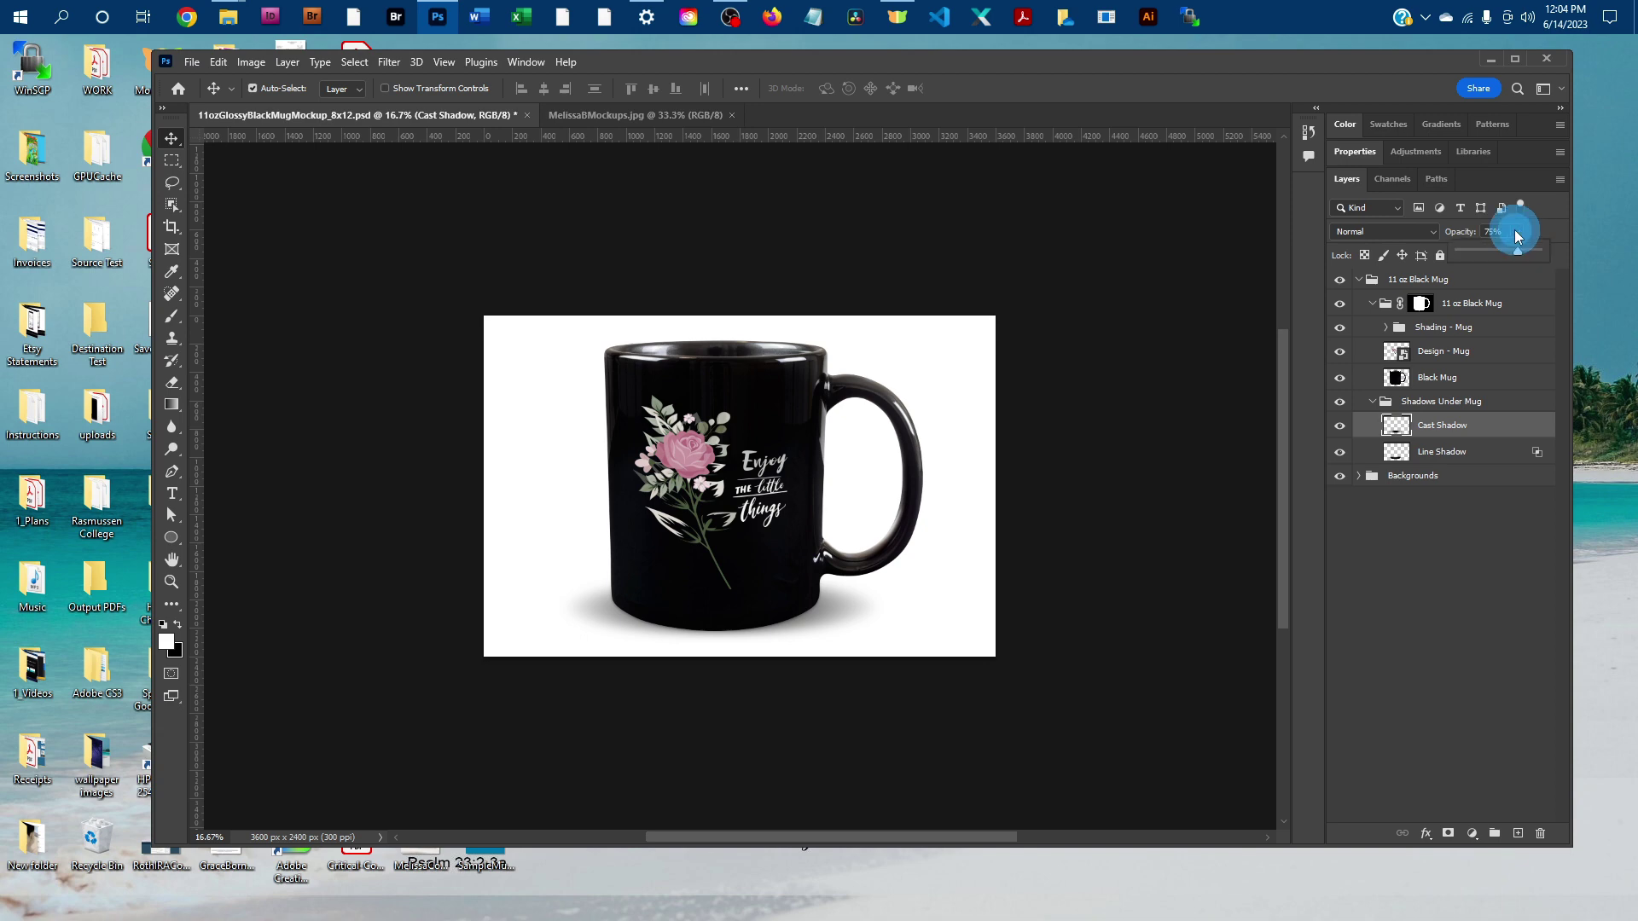
{"action": "left_click", "coordinate": [1515, 233]}
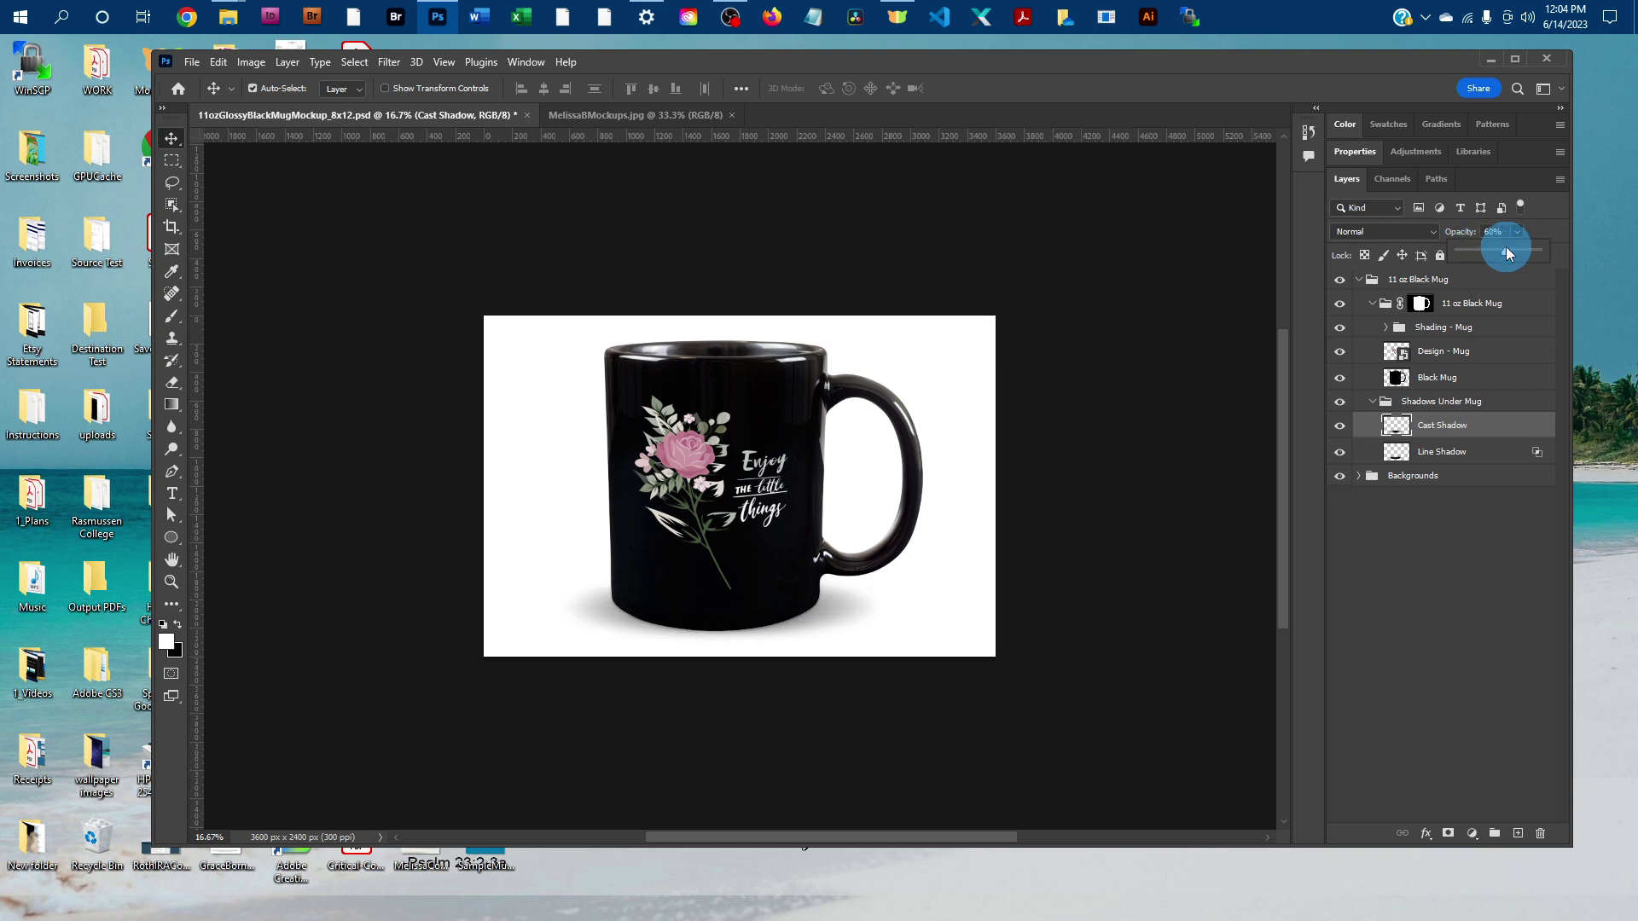
{"action": "left_click", "coordinate": [1438, 456]}
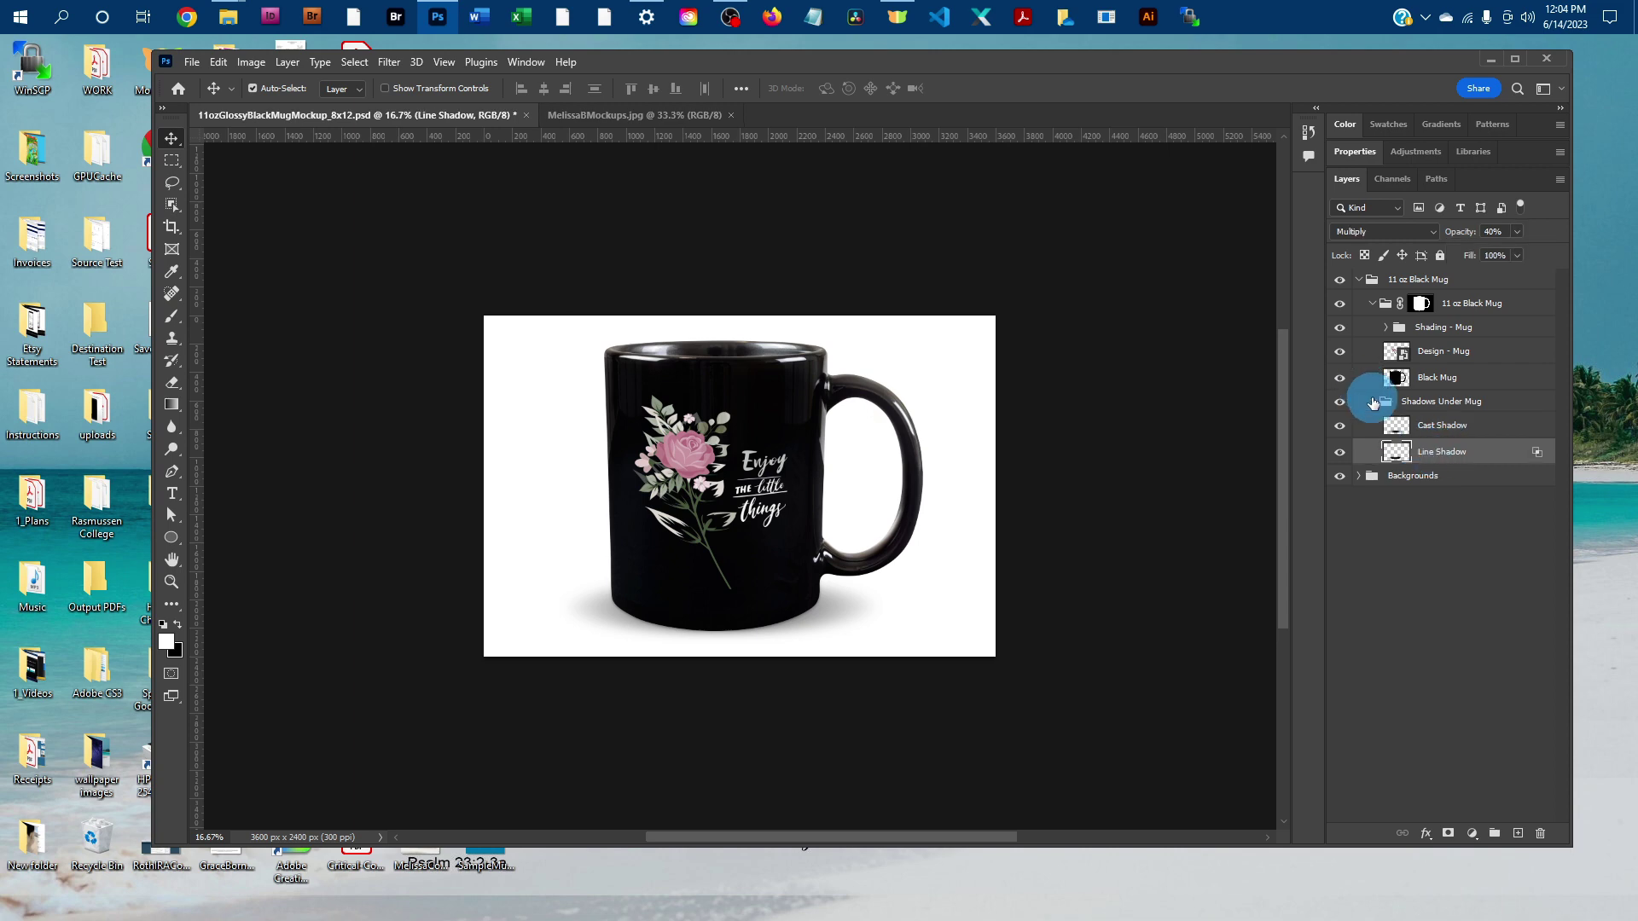
Collapse the Shadows Under Mug and 11 oz Black Mug groups to two top-level groups.
{"action": "left_click", "coordinate": [1372, 401]}
{"action": "left_click", "coordinate": [1373, 305]}
{"action": "left_click", "coordinate": [1364, 280]}
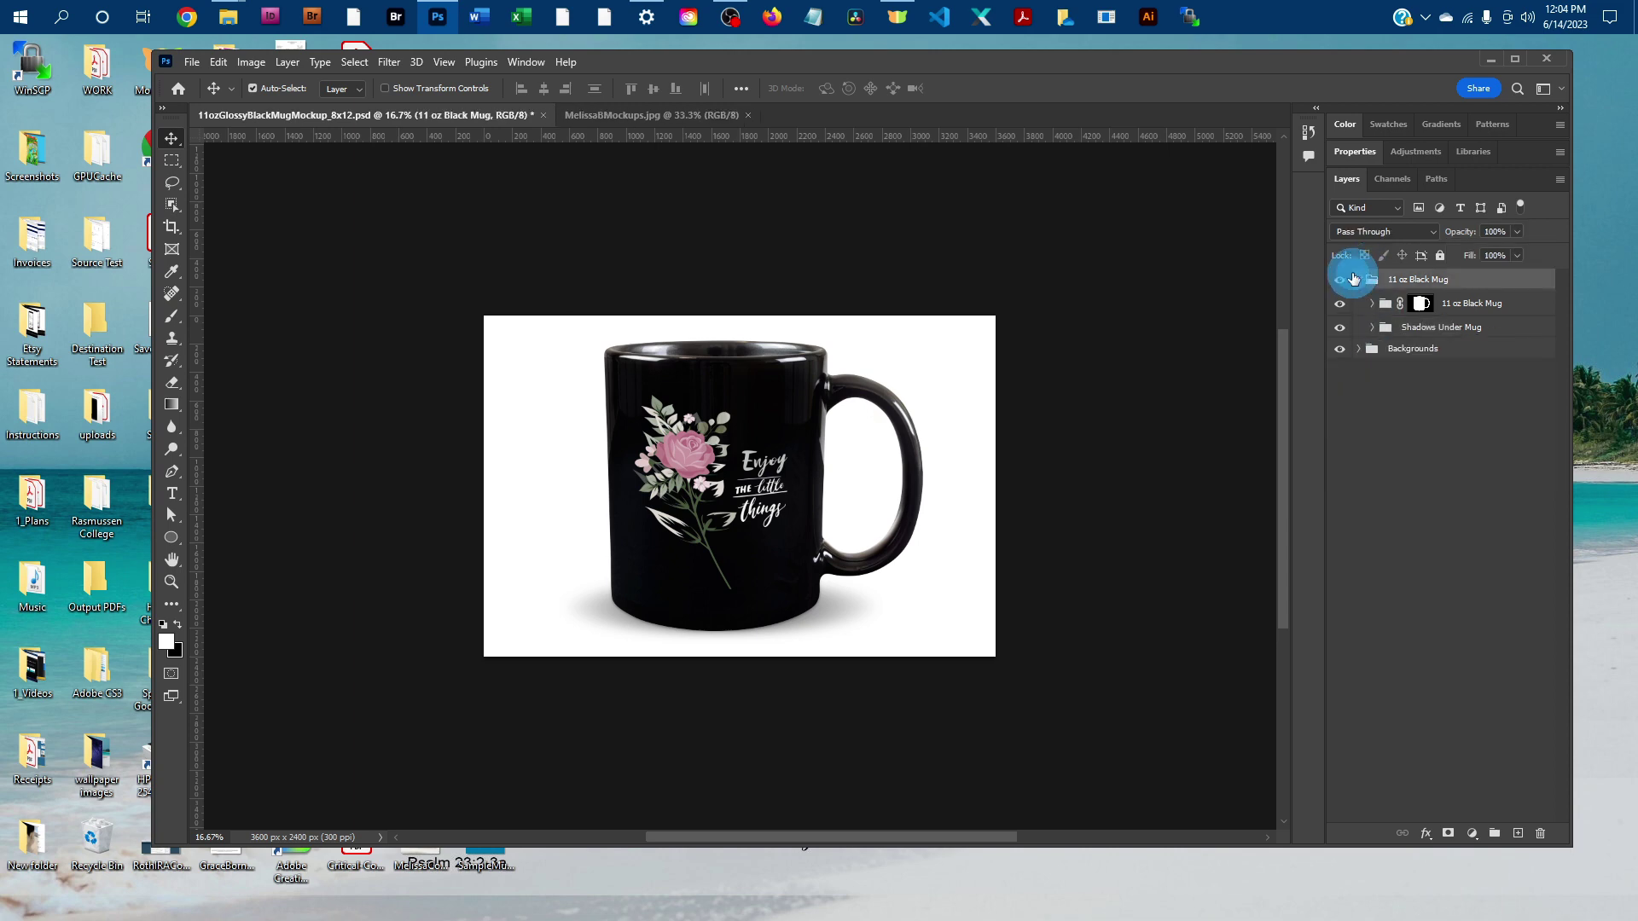
{"action": "left_click", "coordinate": [1359, 280]}
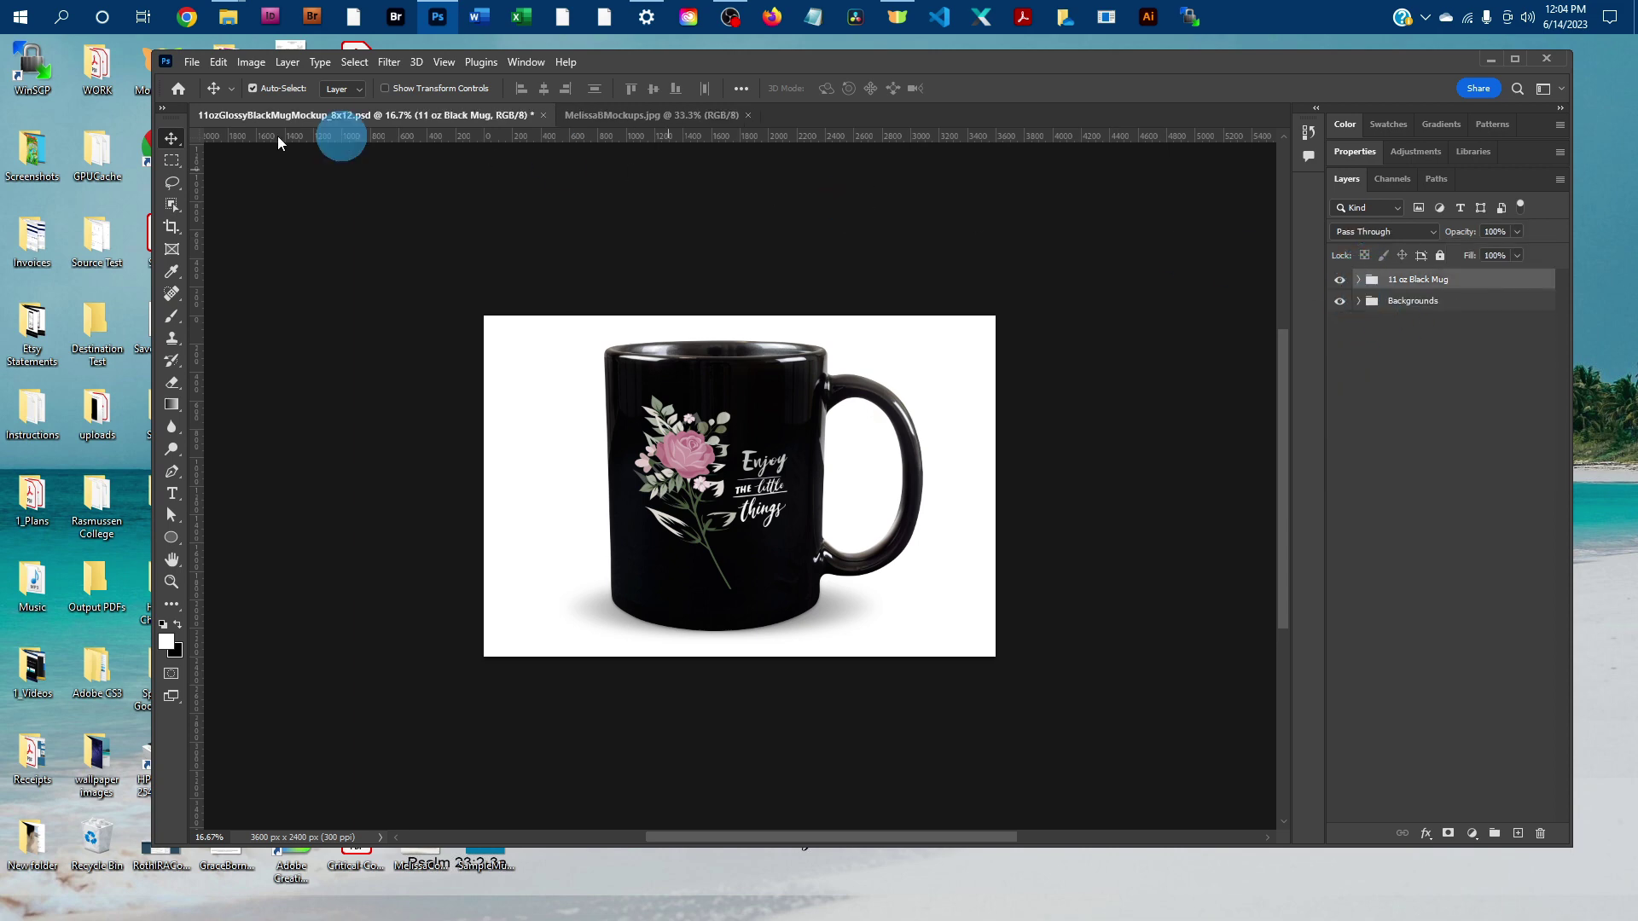
Open LightsBkgd from the 1_Art folder.
{"action": "left_click", "coordinate": [192, 64]}
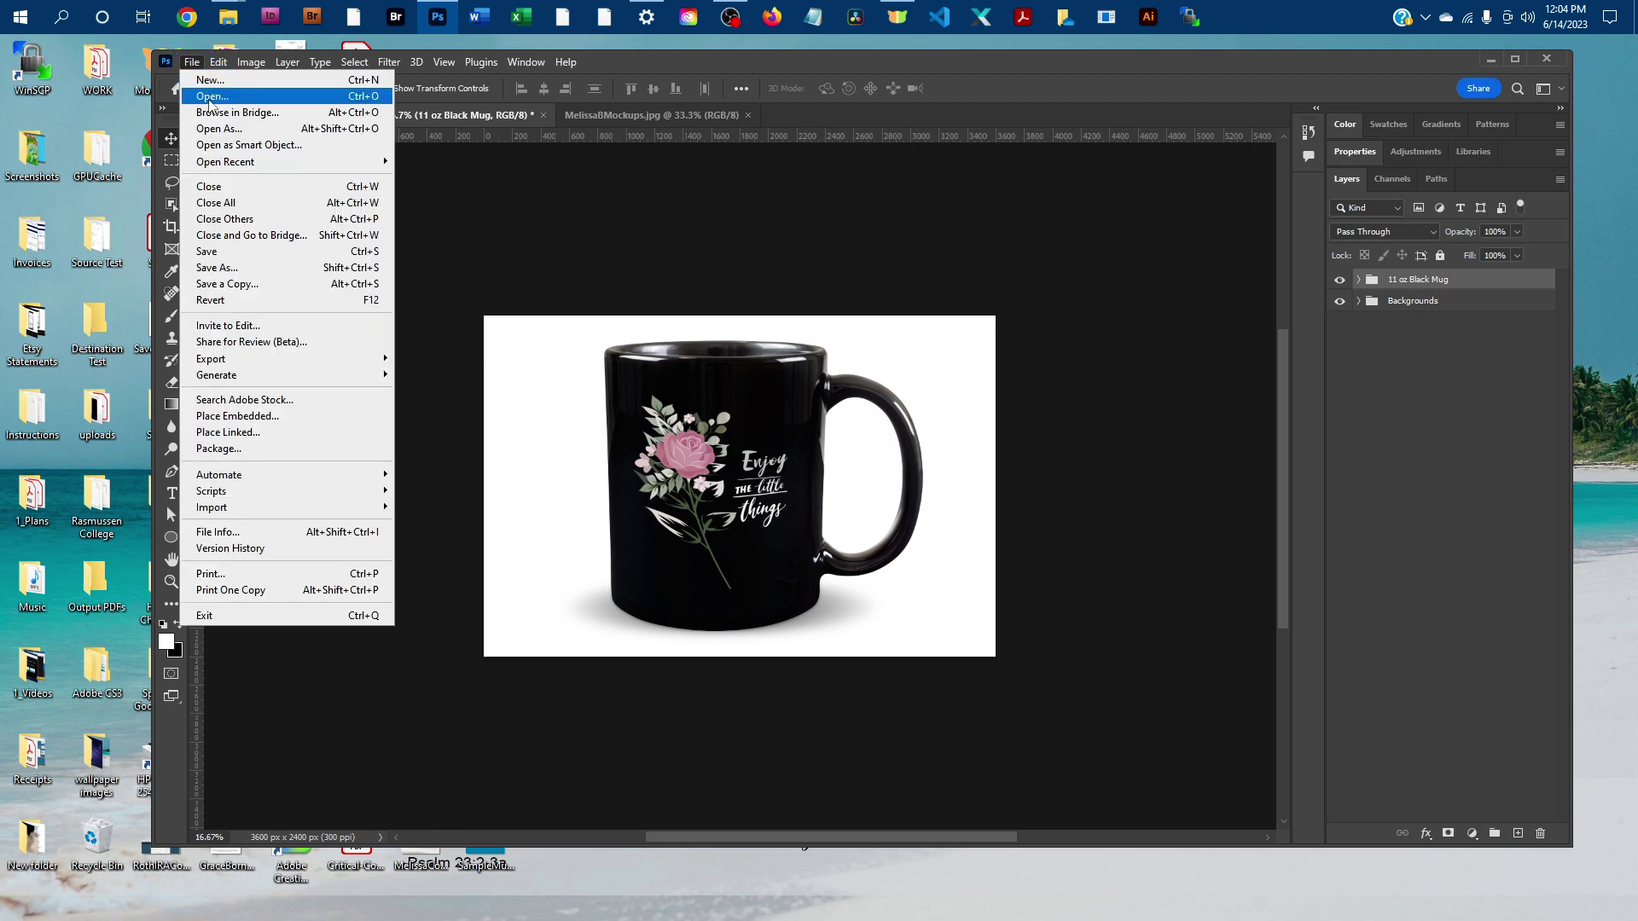
{"action": "left_click", "coordinate": [205, 82]}
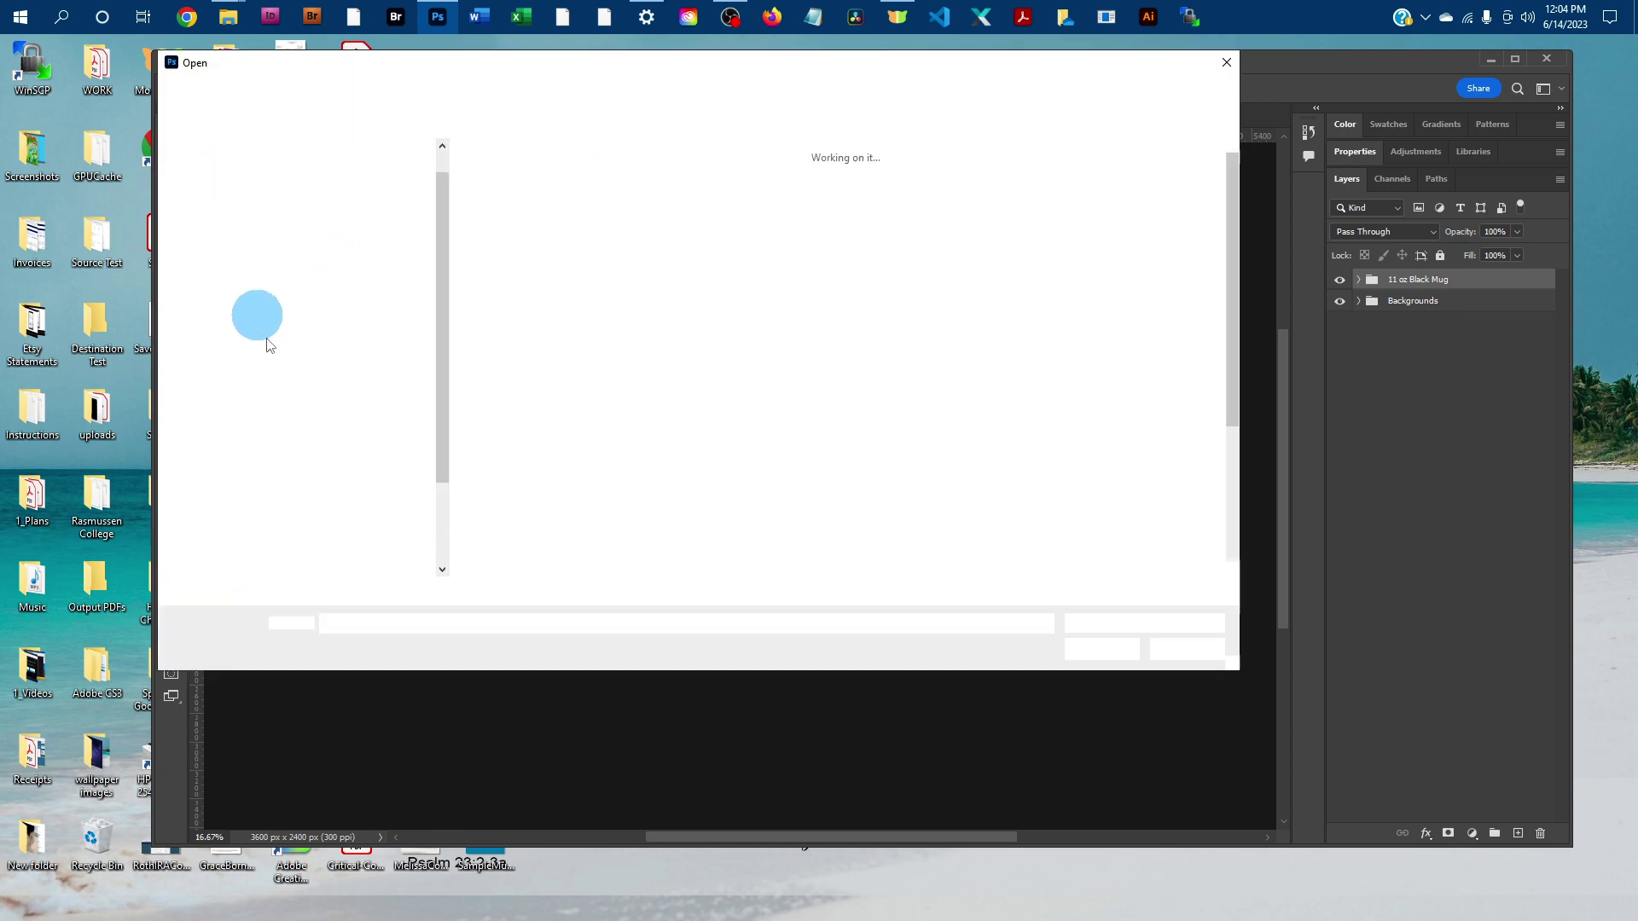
{"action": "scroll", "coordinate": [256, 273], "scroll_direction": "up", "scroll_amount": 6}
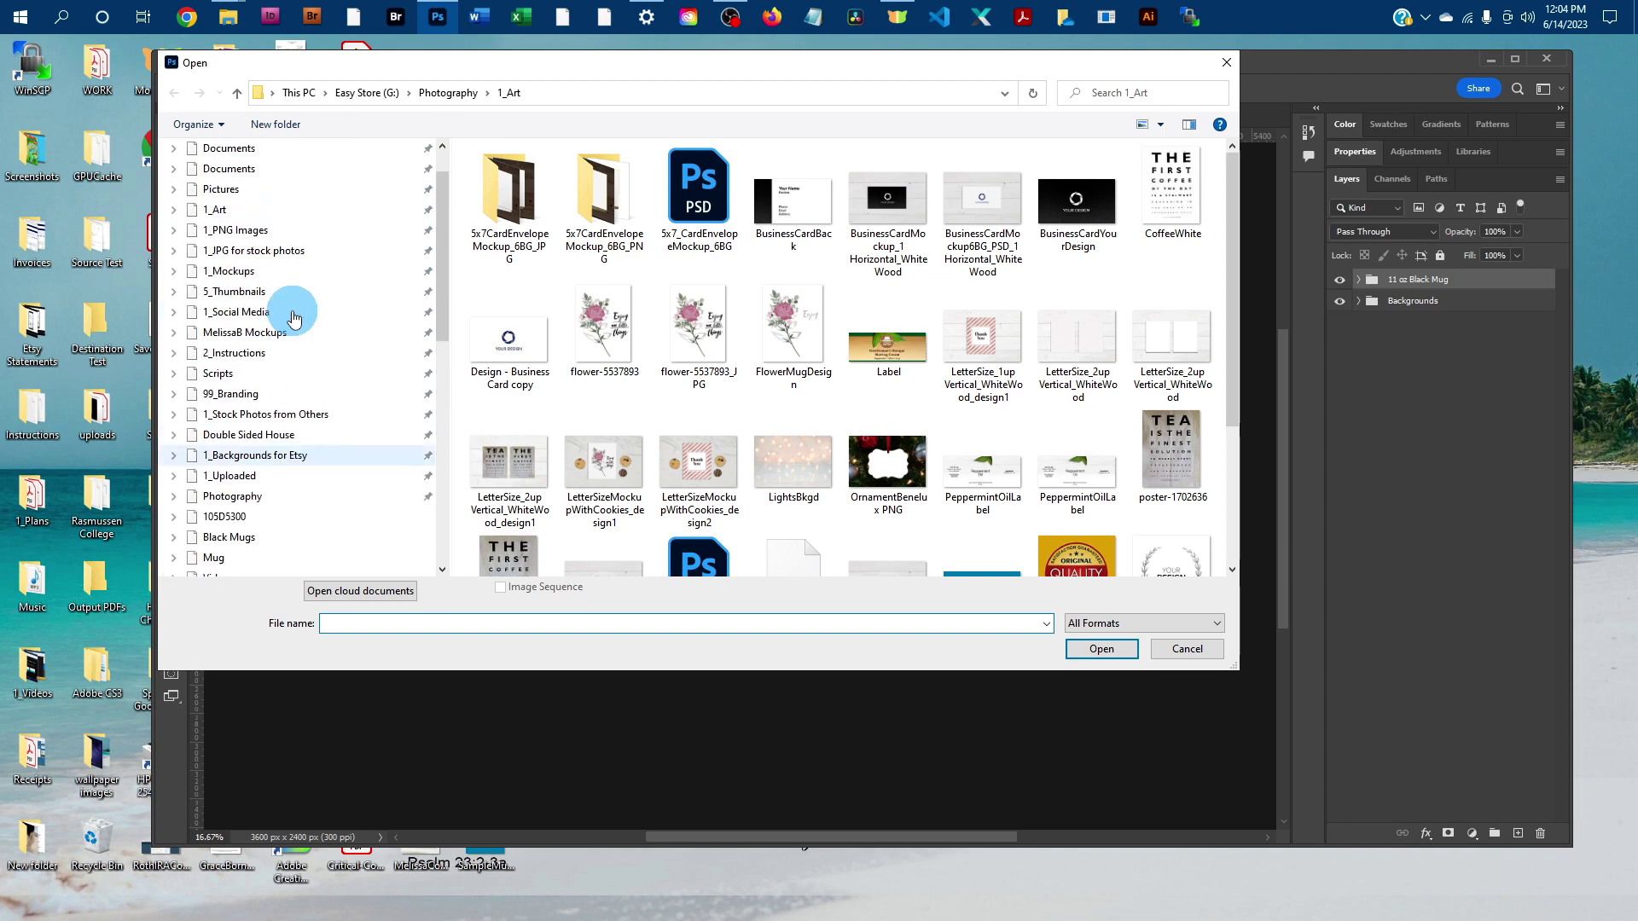
{"action": "left_click", "coordinate": [249, 267]}
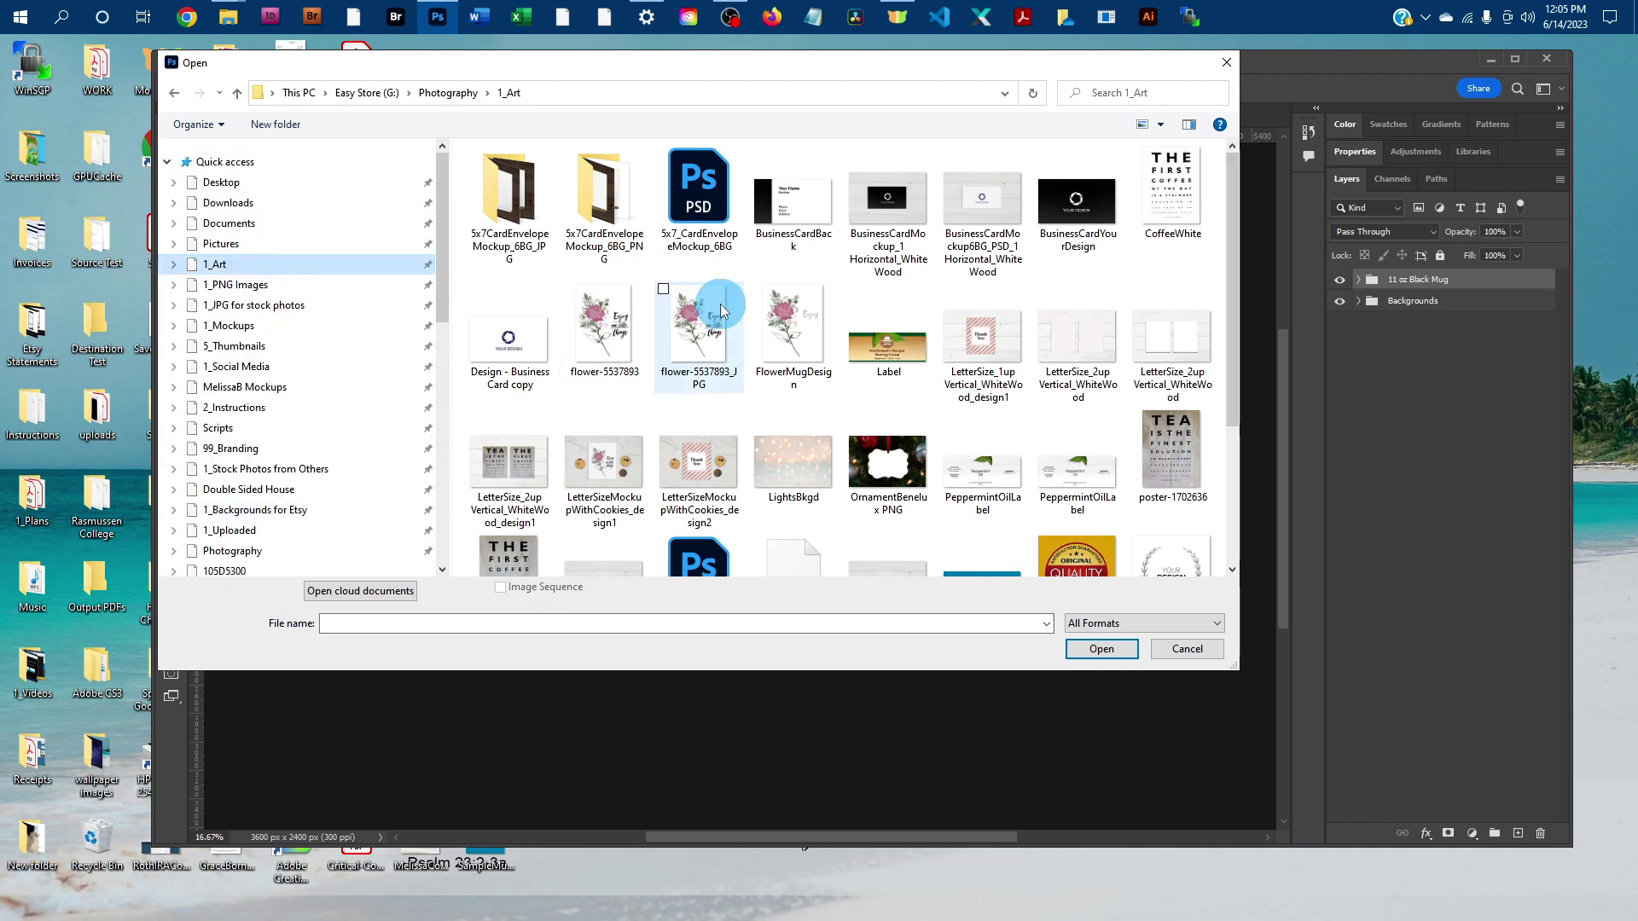
{"action": "left_click", "coordinate": [805, 484]}
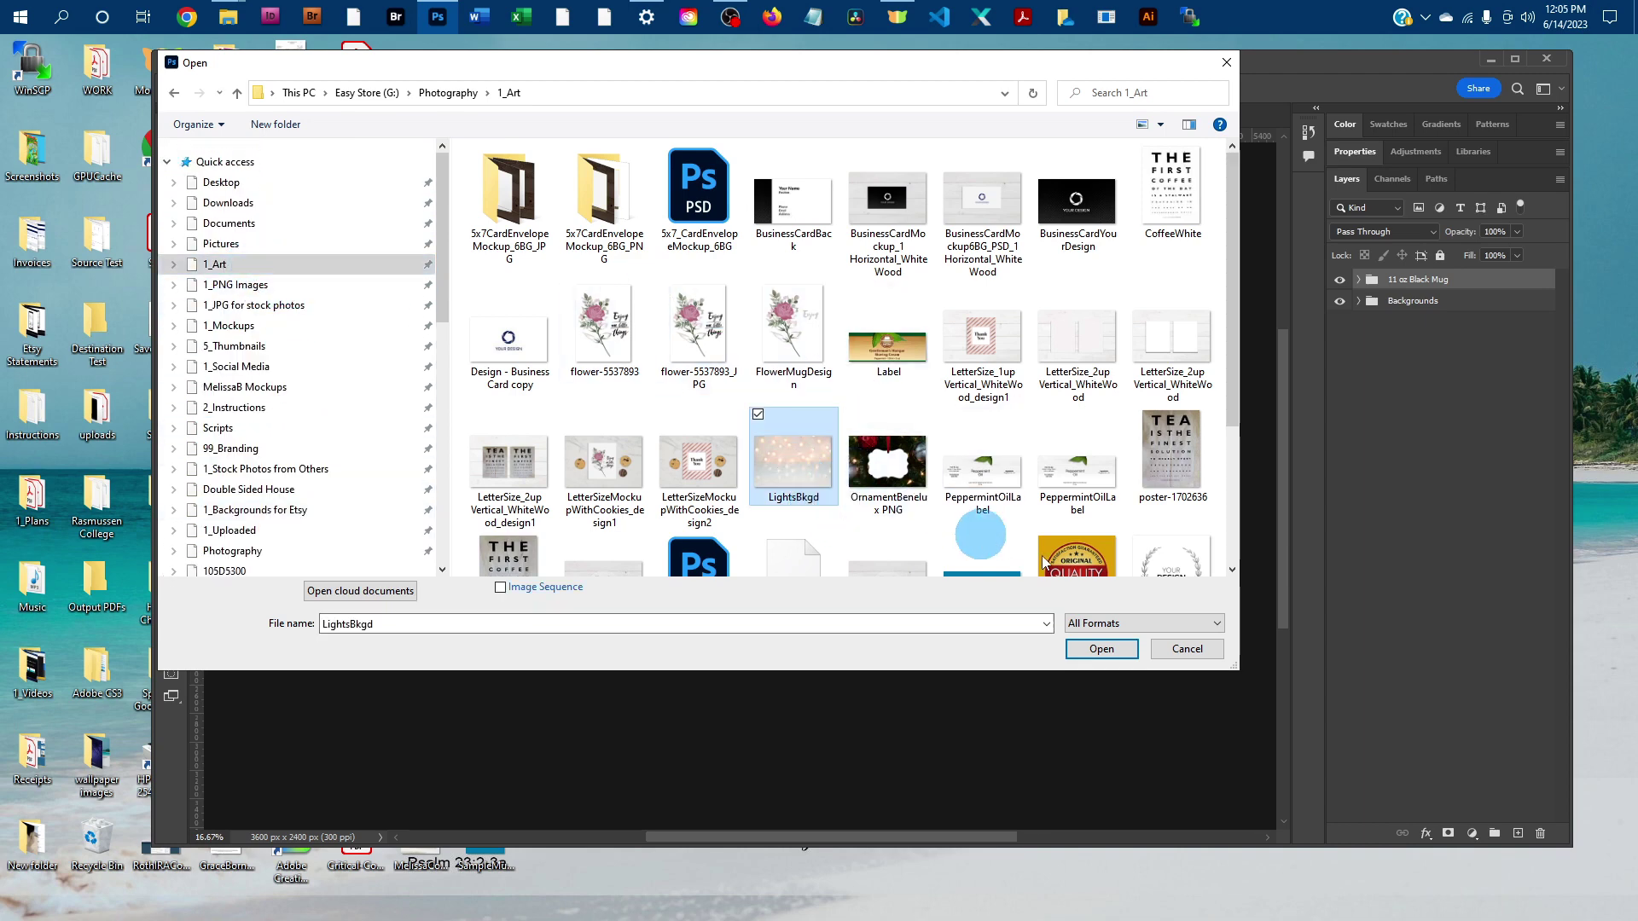
{"action": "left_click", "coordinate": [1108, 648]}
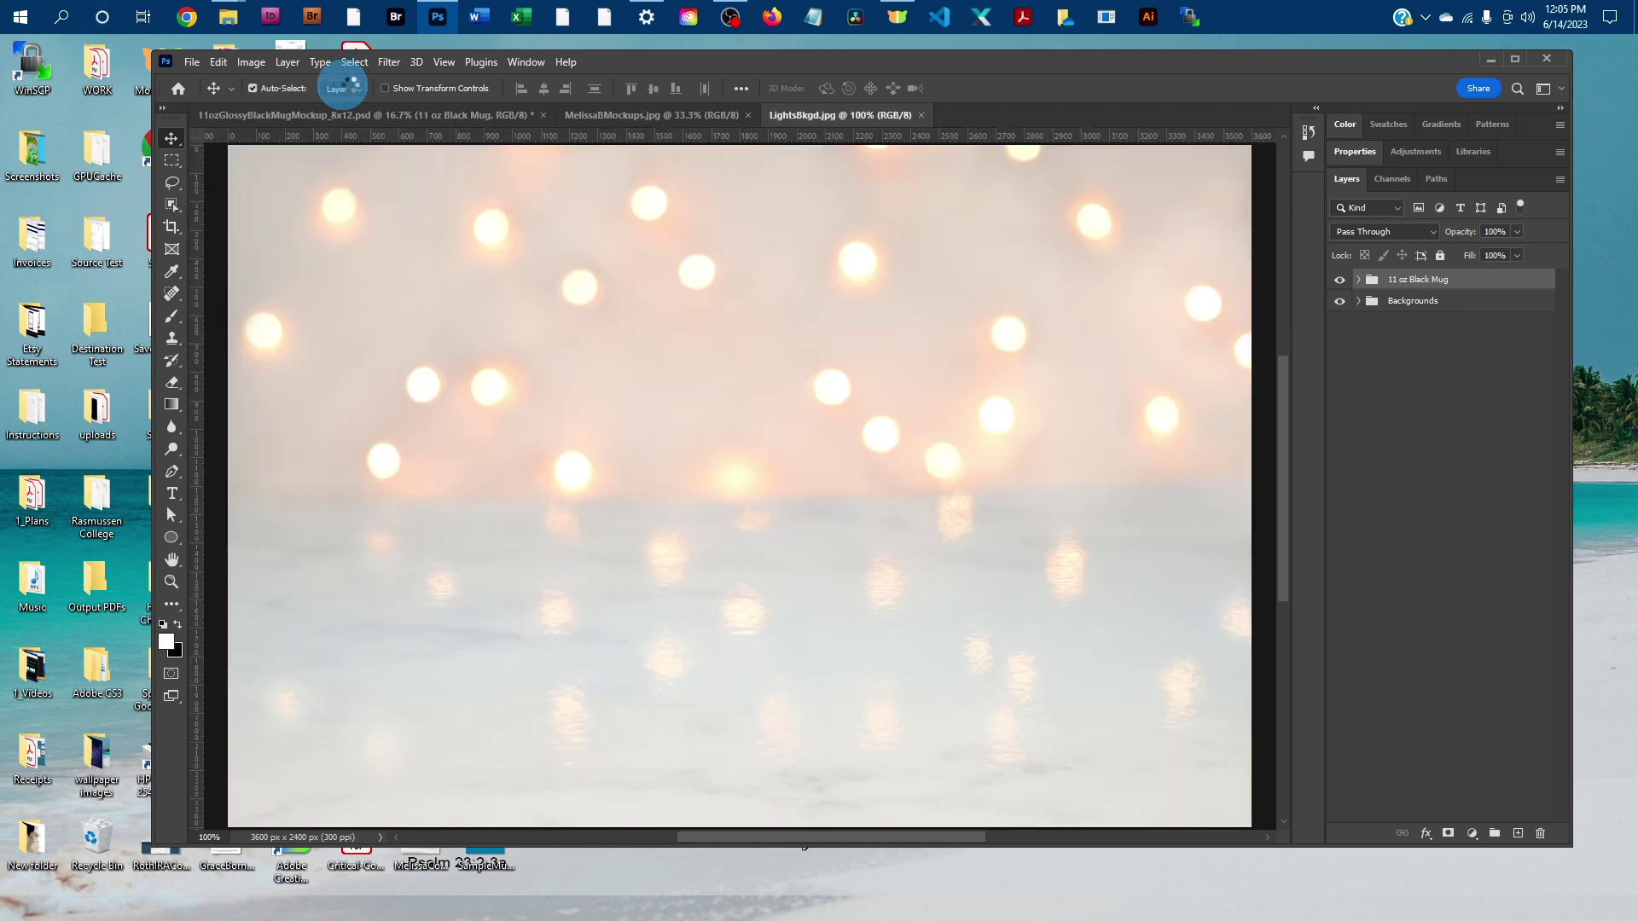
Select the entire LightsBkgd image and copy it.
{"action": "left_click", "coordinate": [354, 62]}
{"action": "left_click", "coordinate": [362, 74]}
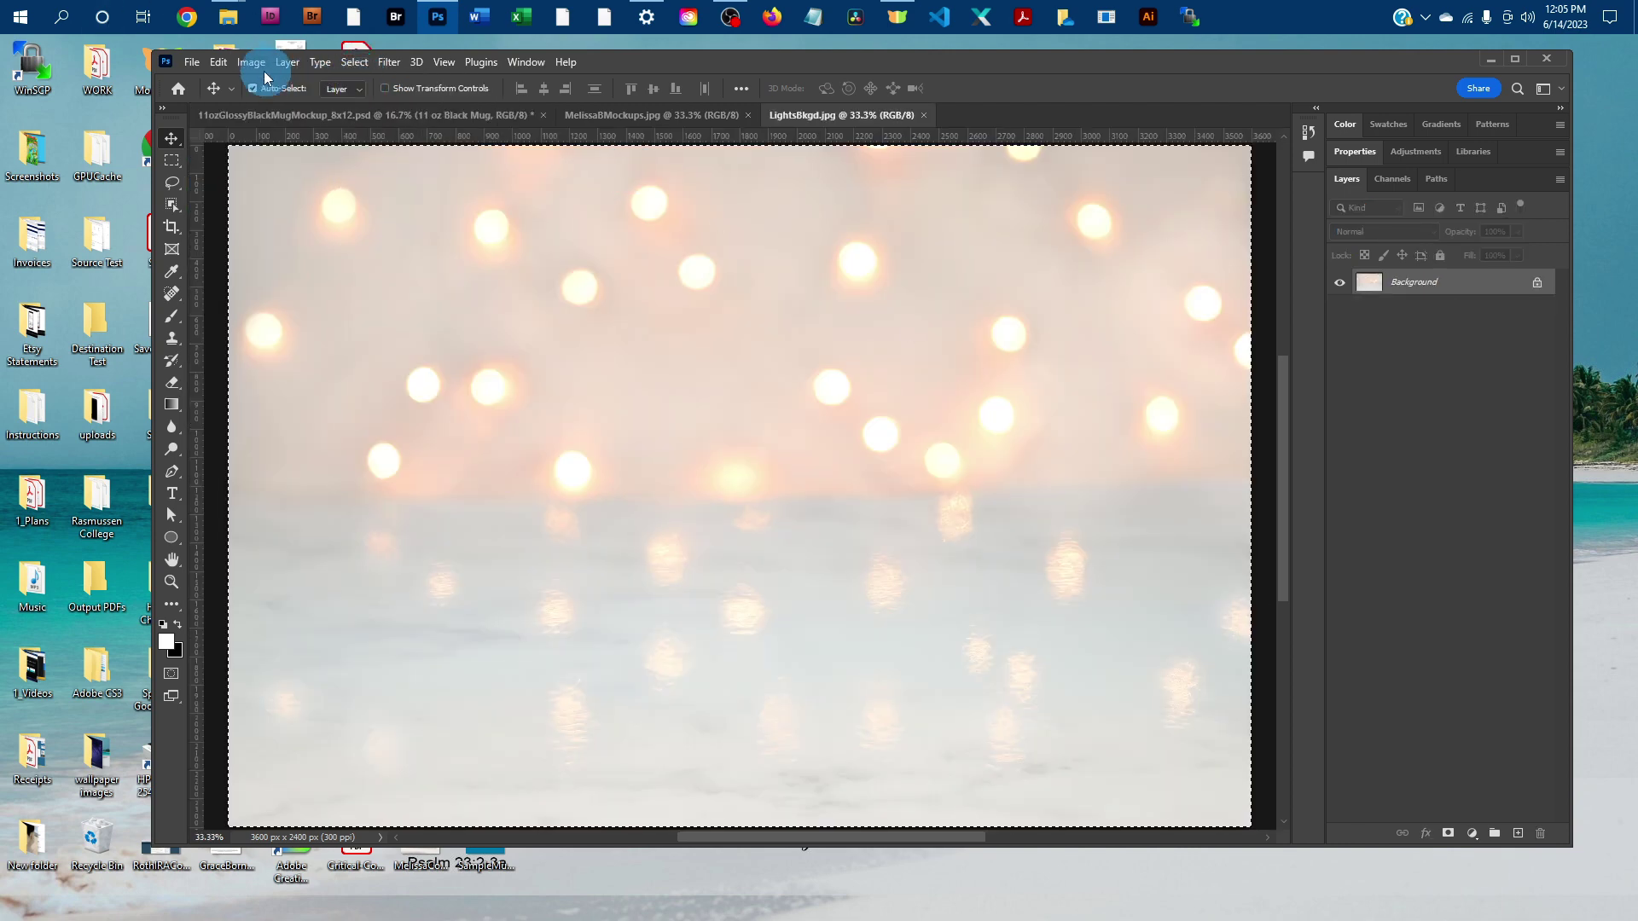
{"action": "left_click", "coordinate": [218, 62]}
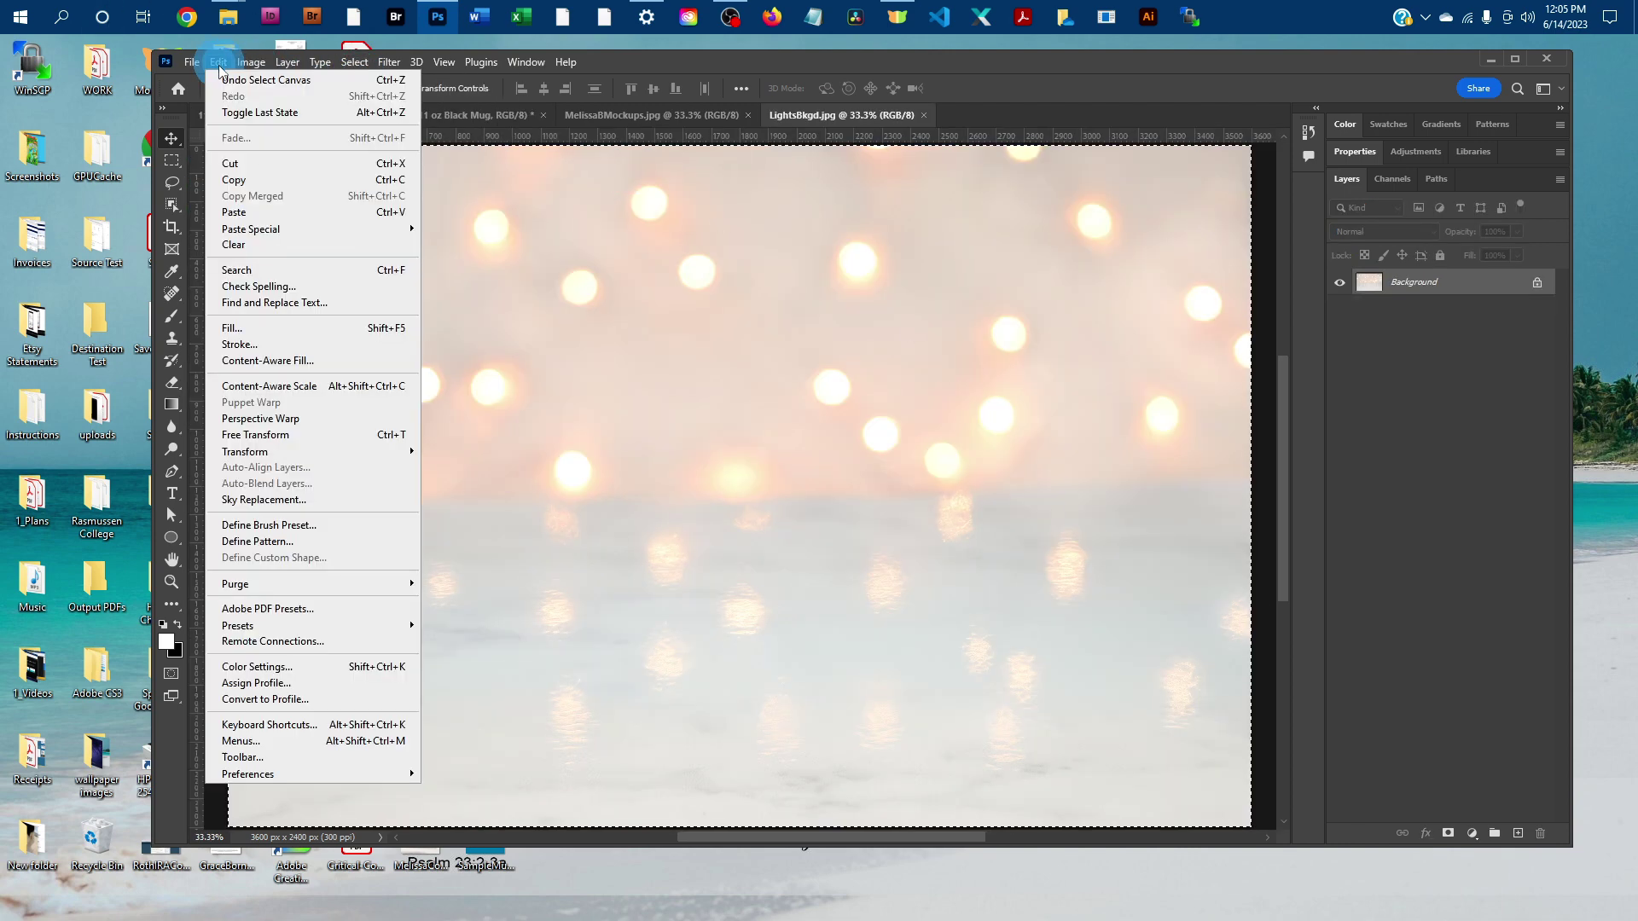
{"action": "left_click", "coordinate": [253, 180]}
Paste the lights image into the 11oz mug mockup as Layer 1.
{"action": "left_click", "coordinate": [354, 124]}
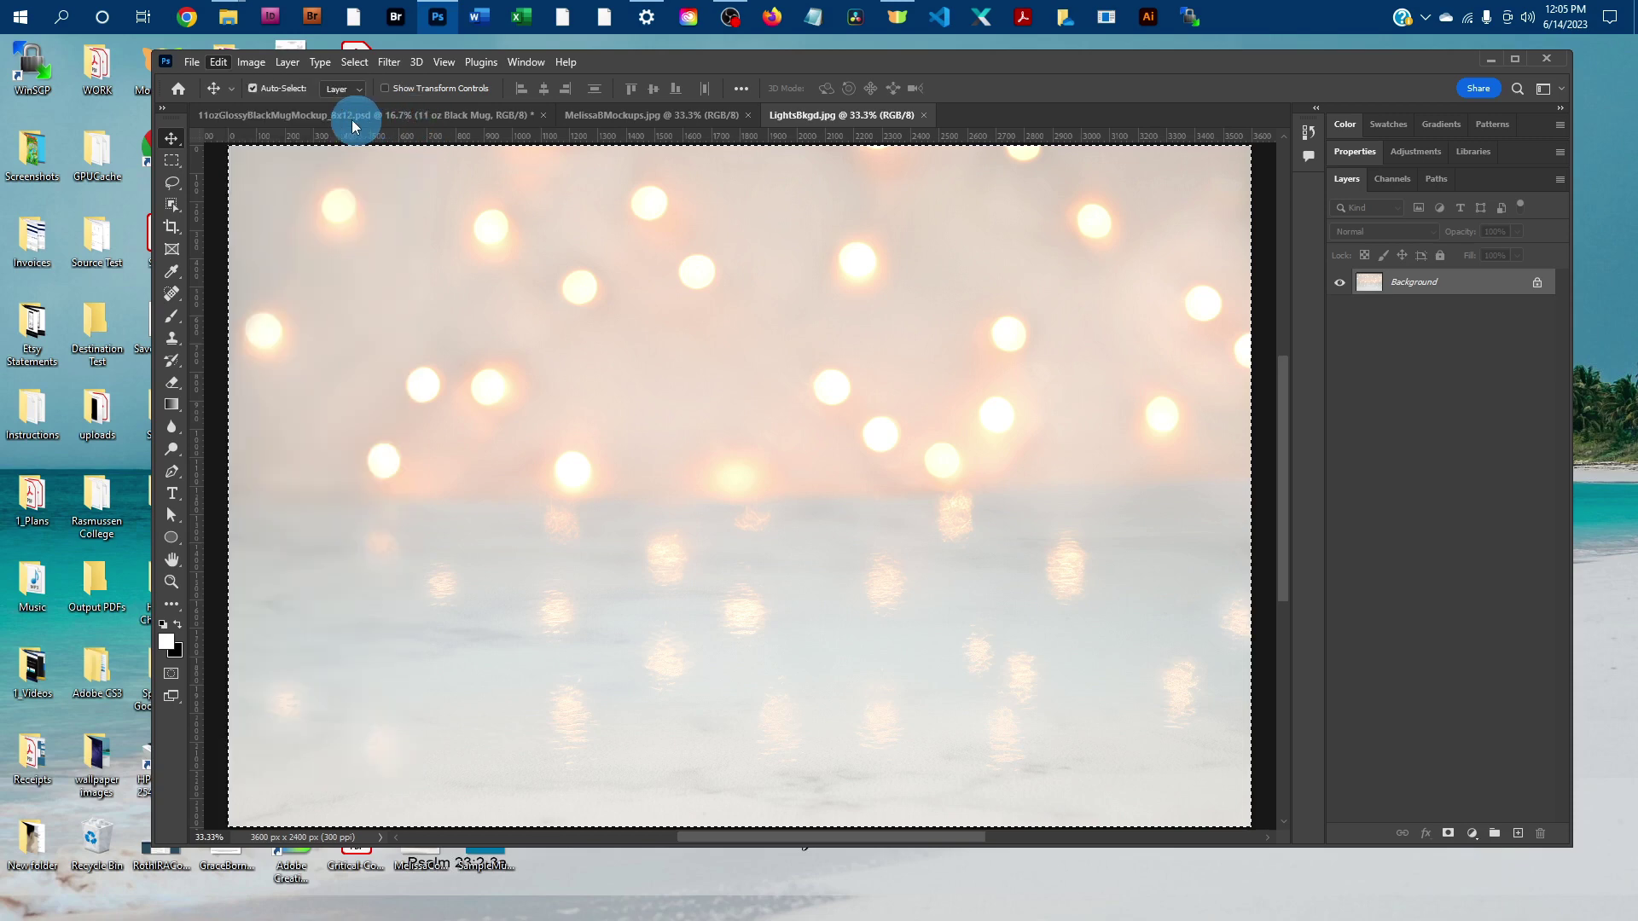
{"action": "left_click", "coordinate": [189, 125]}
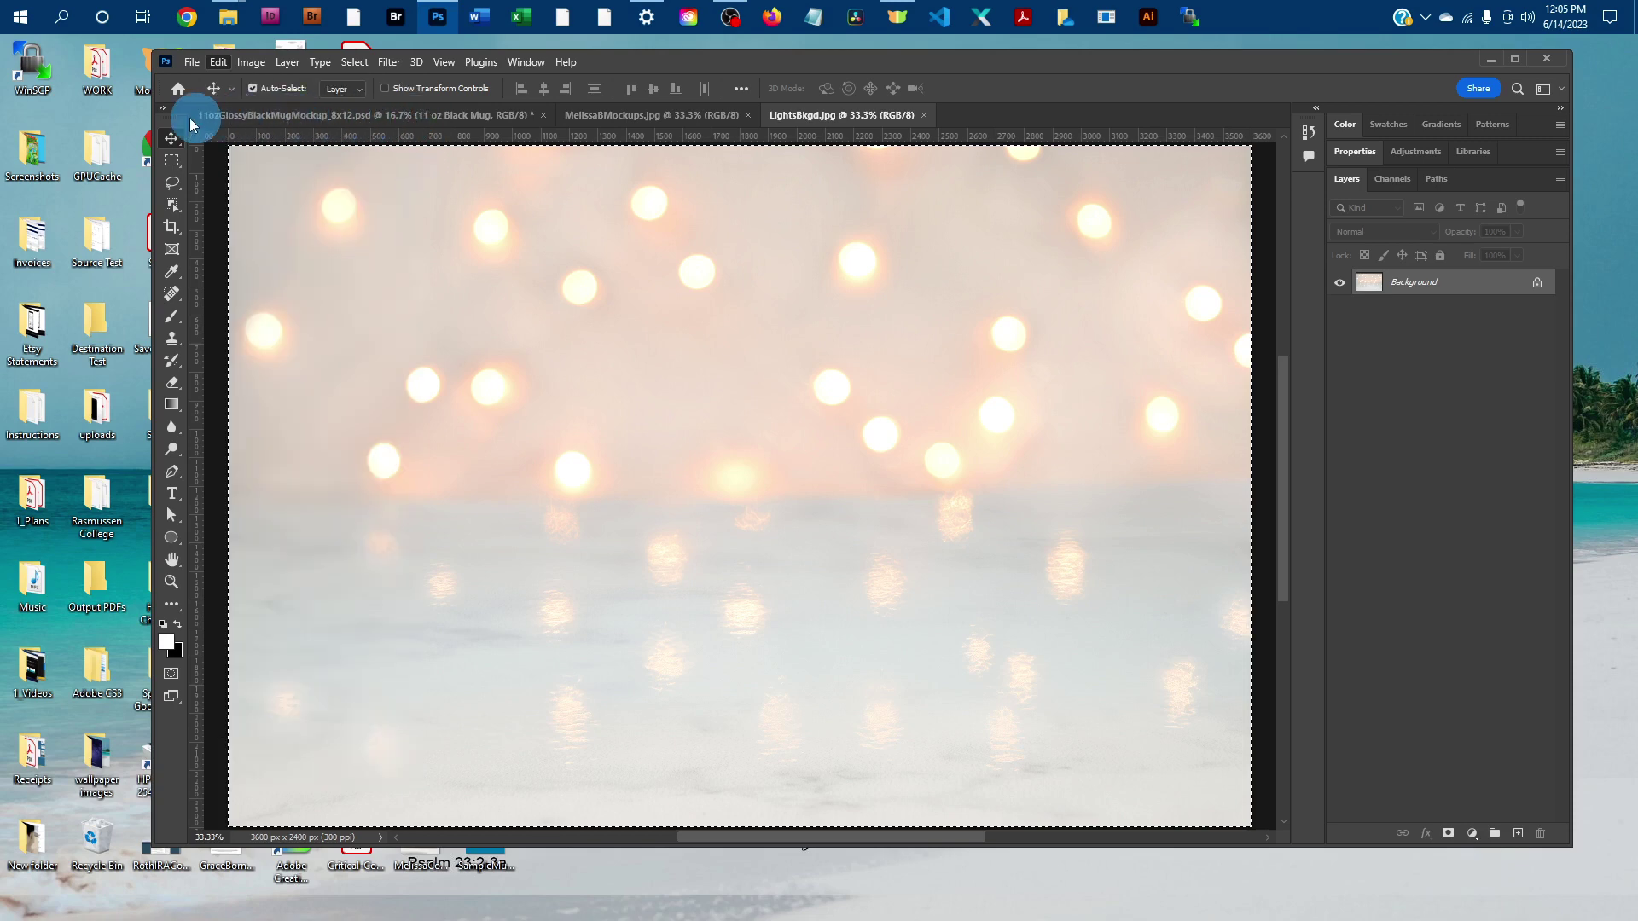
{"action": "left_click", "coordinate": [299, 115]}
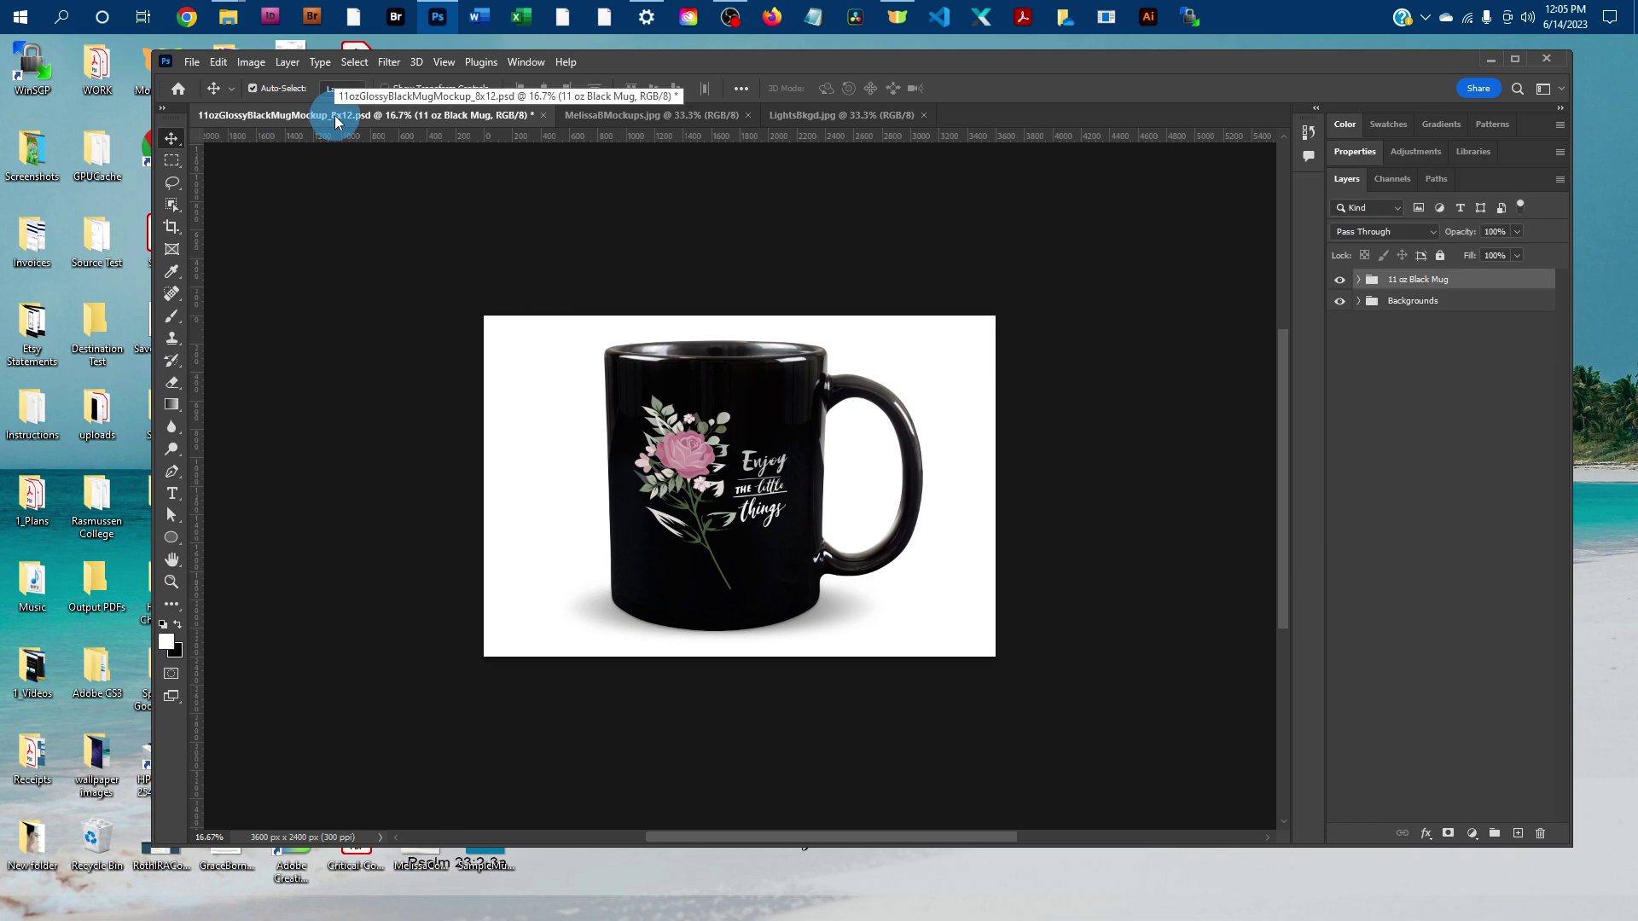
{"action": "left_click", "coordinate": [218, 61]}
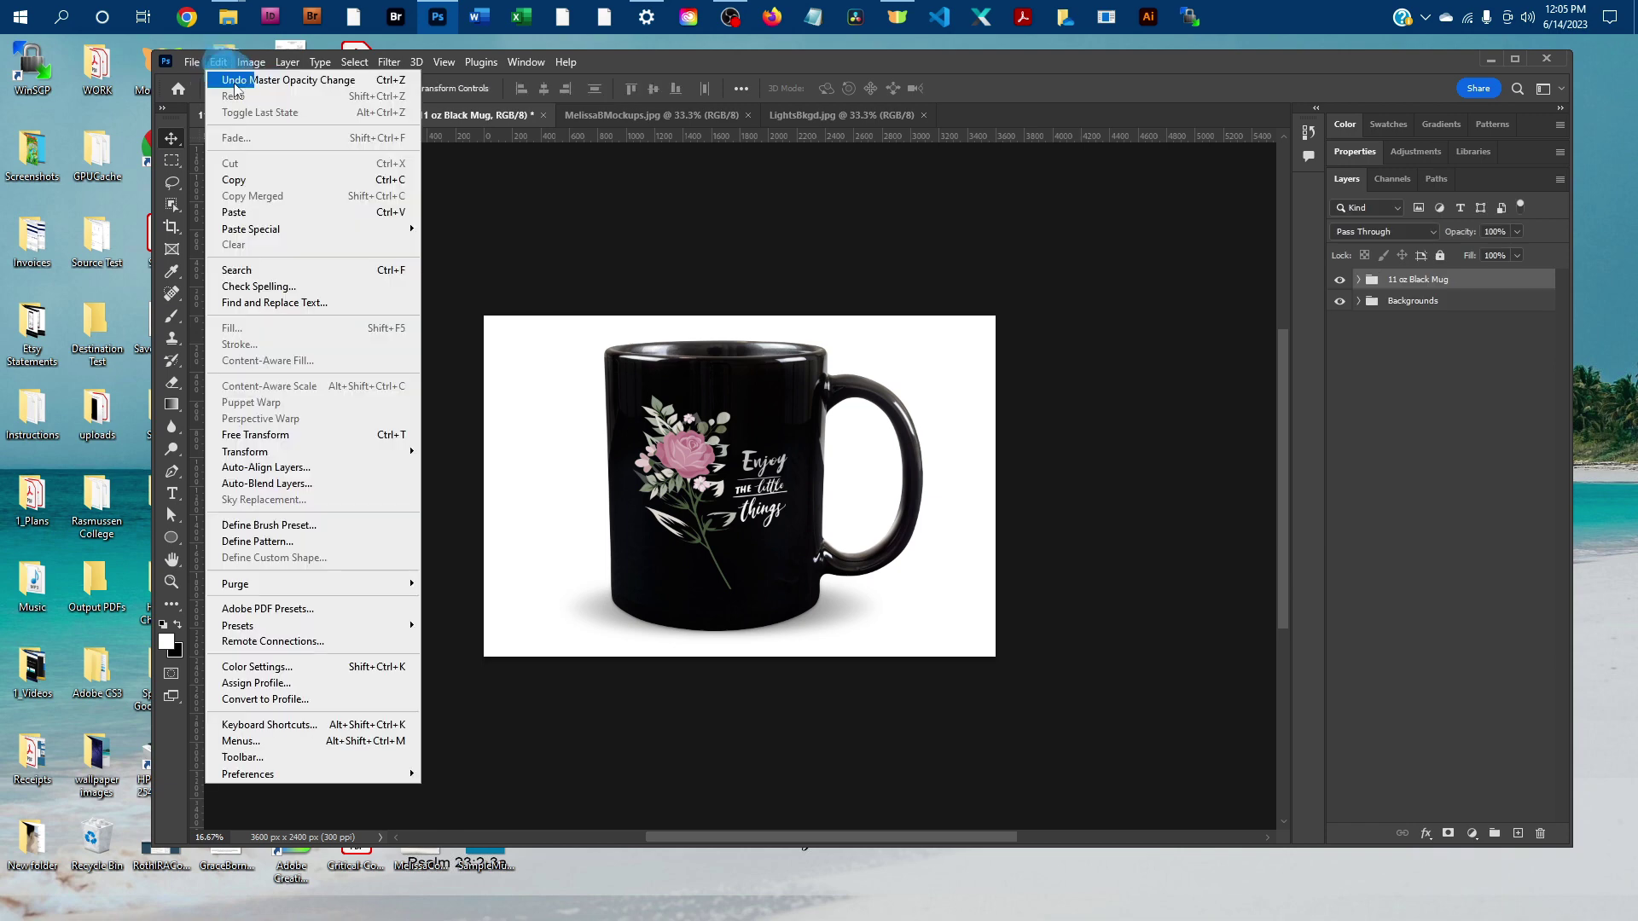
{"action": "left_click", "coordinate": [252, 210]}
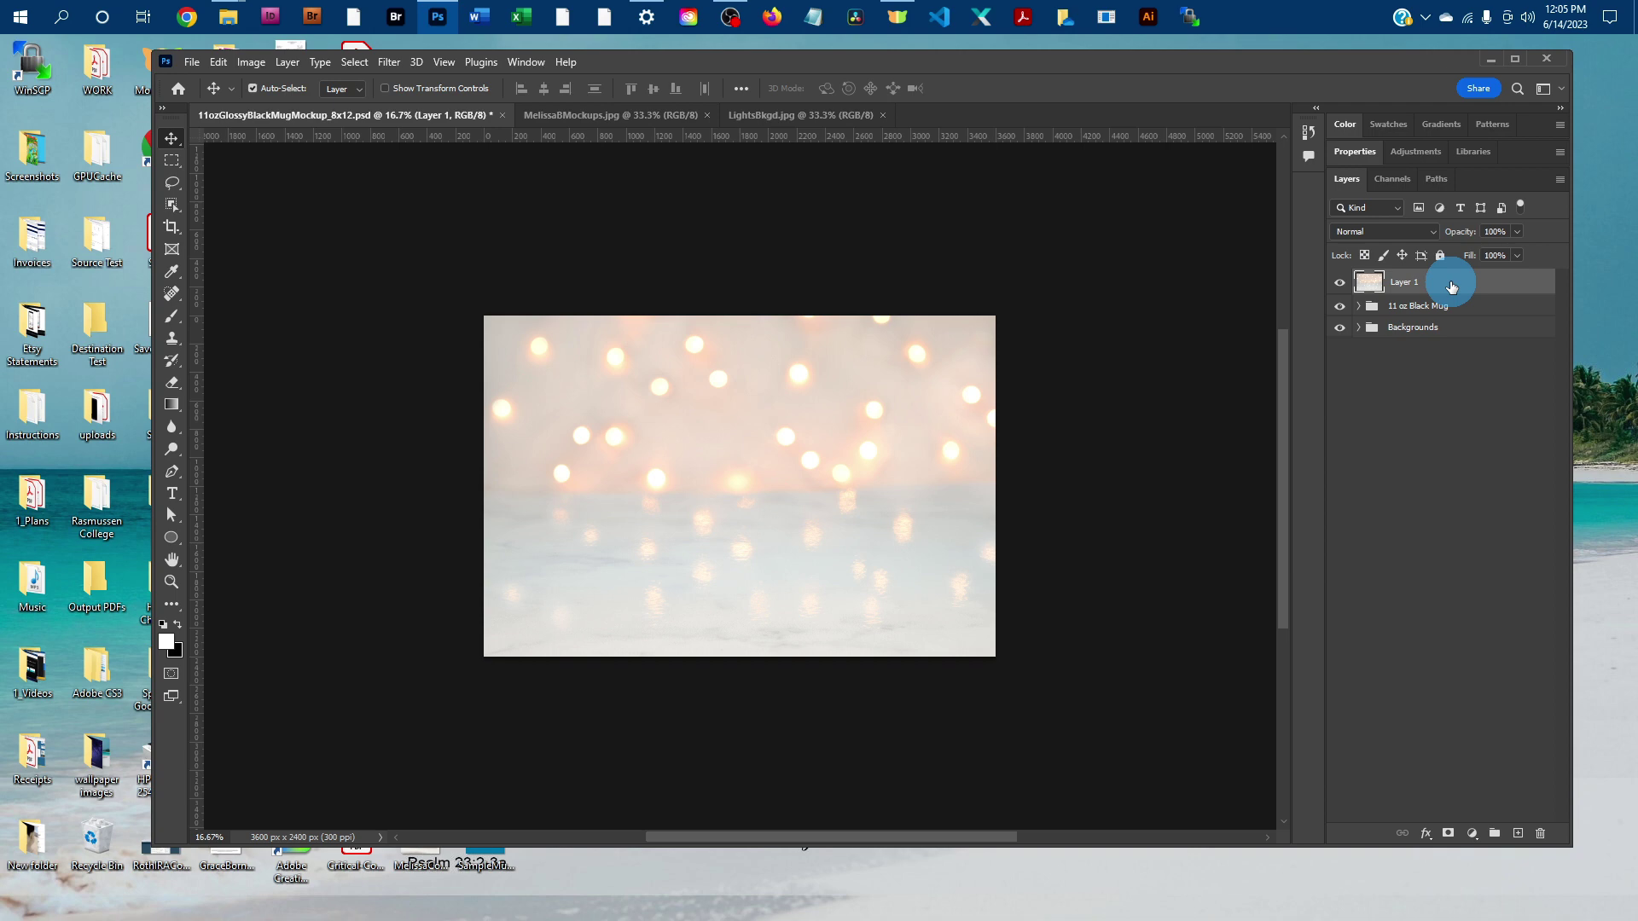
Move the lights layer below the Backgrounds group and hide Backgrounds.
{"action": "left_click_drag", "start_coordinate": [1451, 286], "coordinate": [1445, 341]}
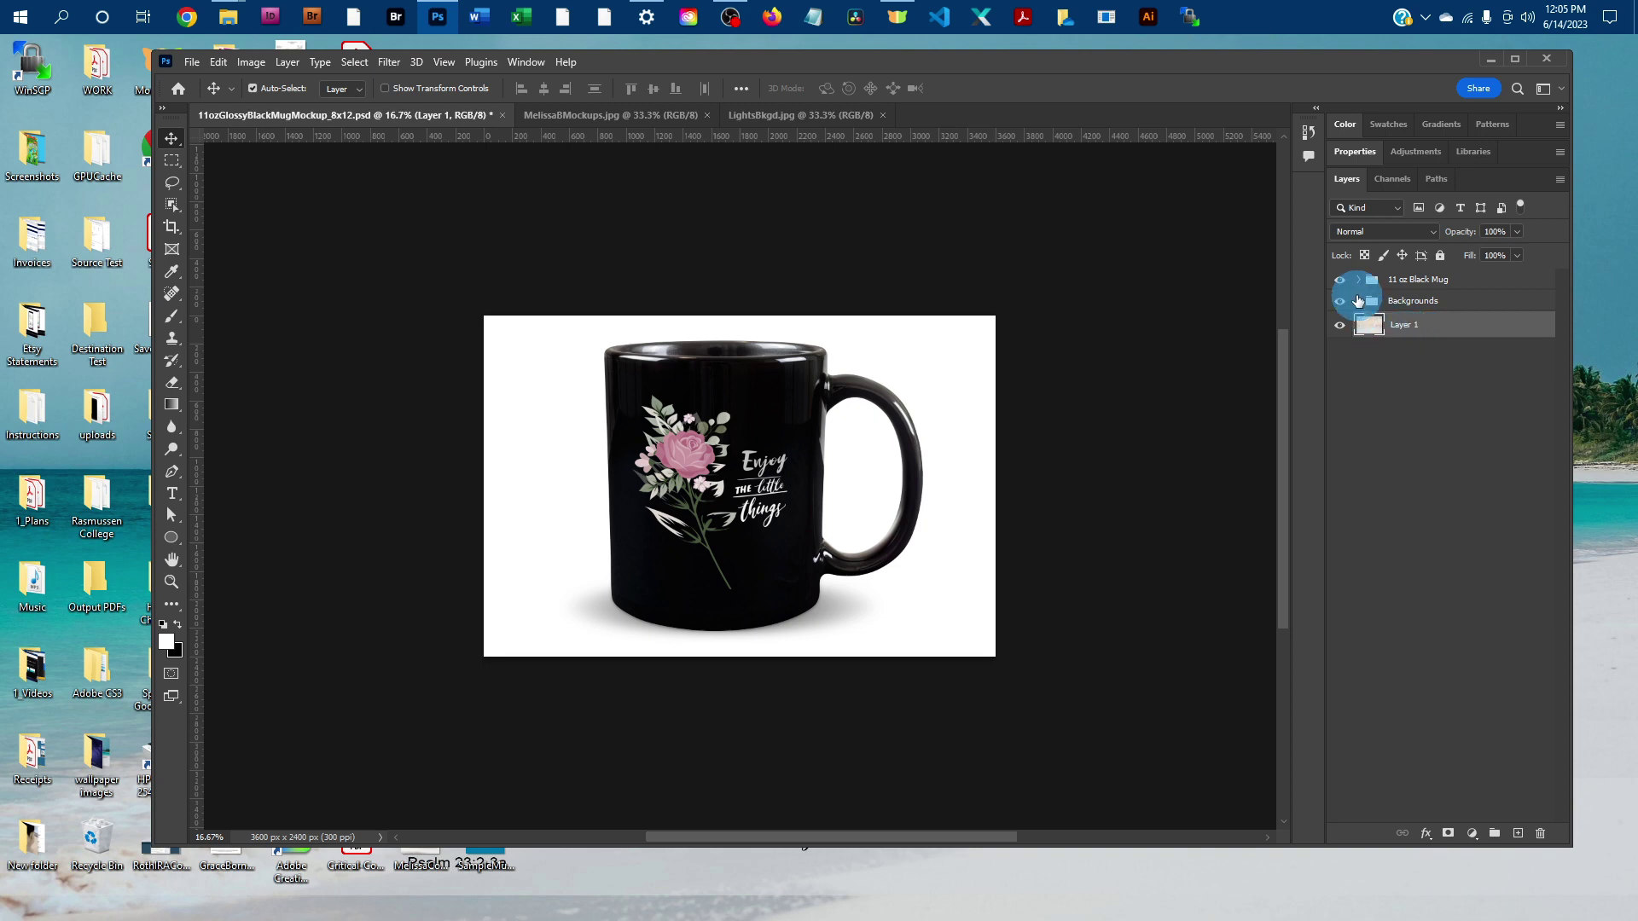
{"action": "left_click", "coordinate": [1343, 306]}
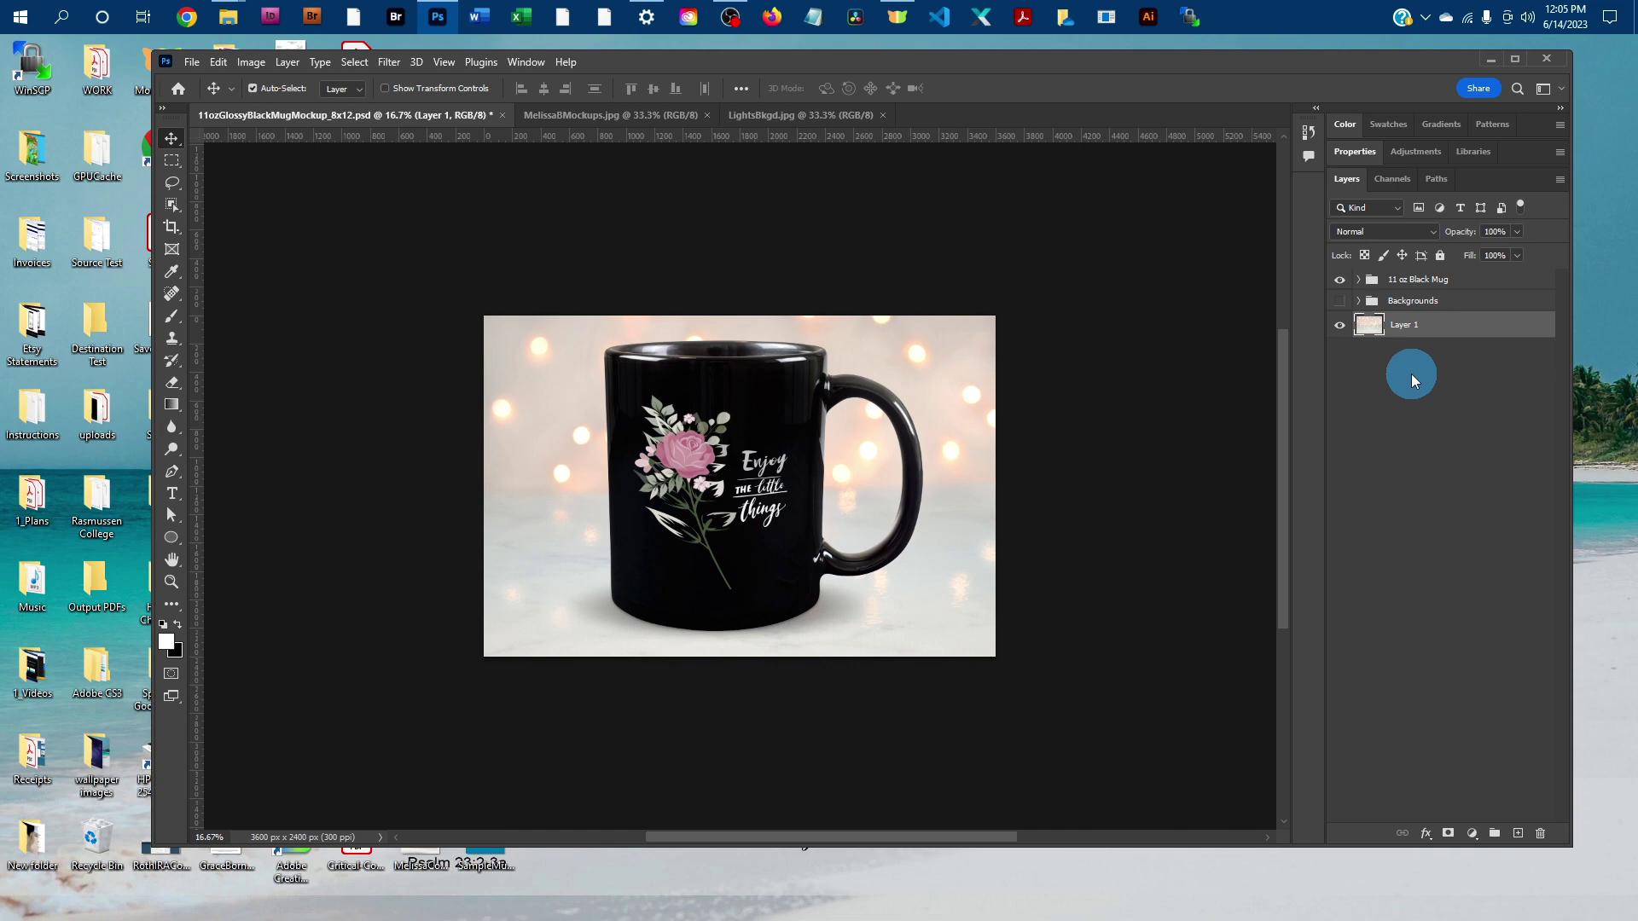
Switch to the MelissaBMockups.jpg document showing the mockup's promotional page.
{"action": "left_click", "coordinate": [626, 119]}
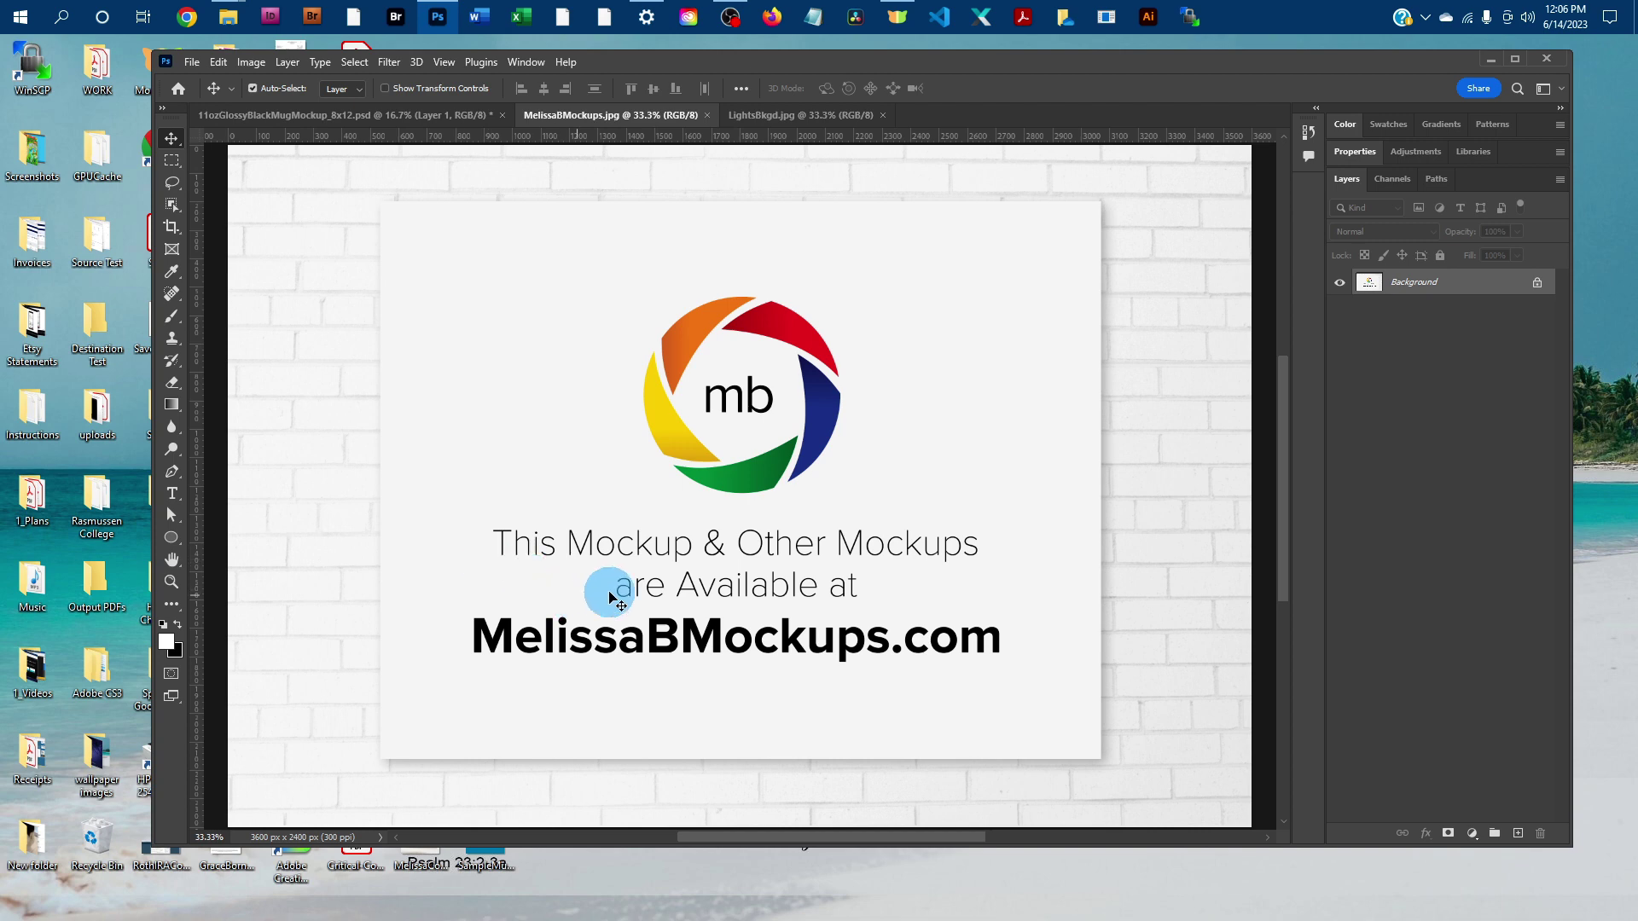